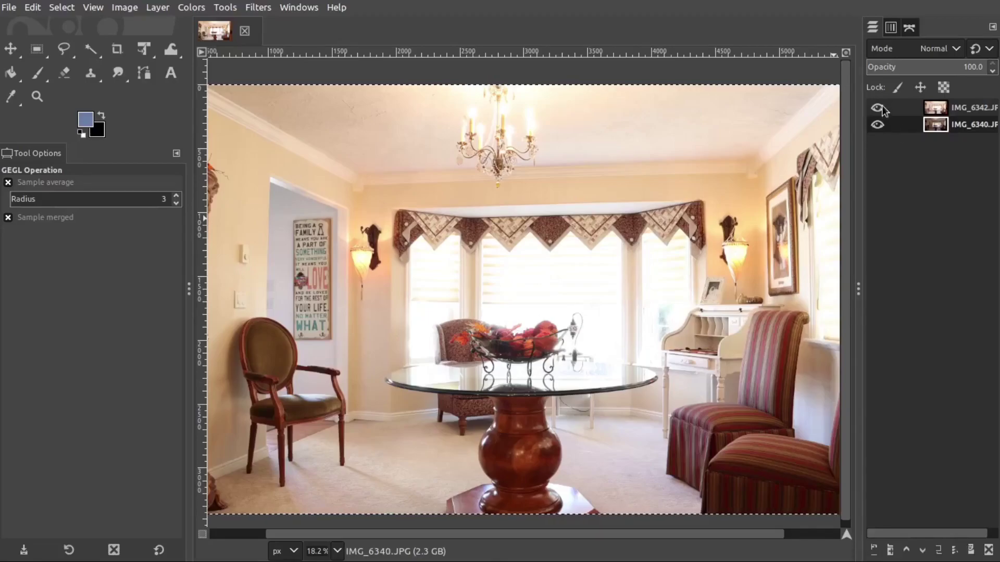
# Add an alpha channel to the IMG_6342.JPG layer after comparing it with the layer below, and activate the Eraser
pyautogui.click(883, 106)
pyautogui.click(882, 106)
pyautogui.click(882, 106)
pyautogui.click(940, 110)
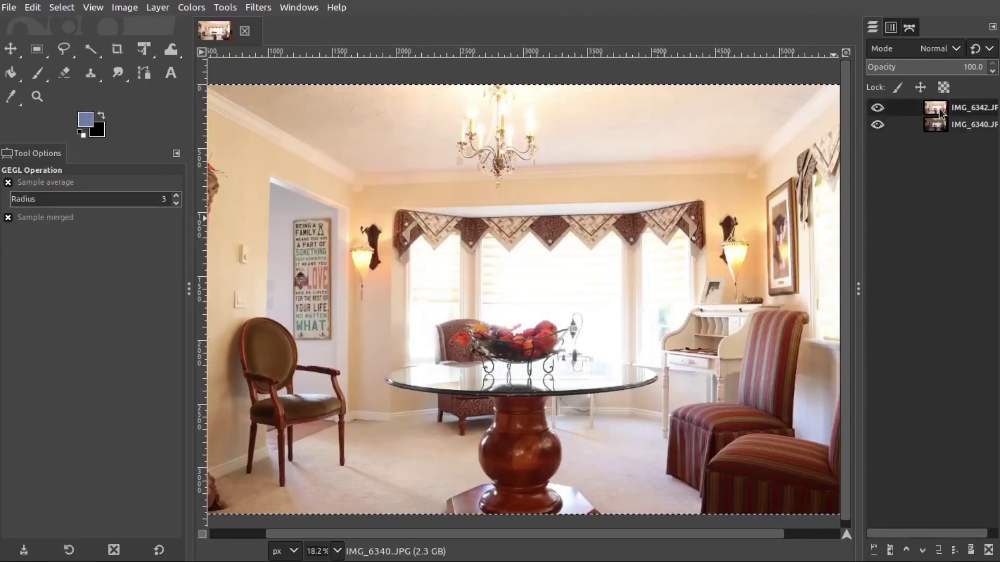
pyautogui.rightClick(899, 108)
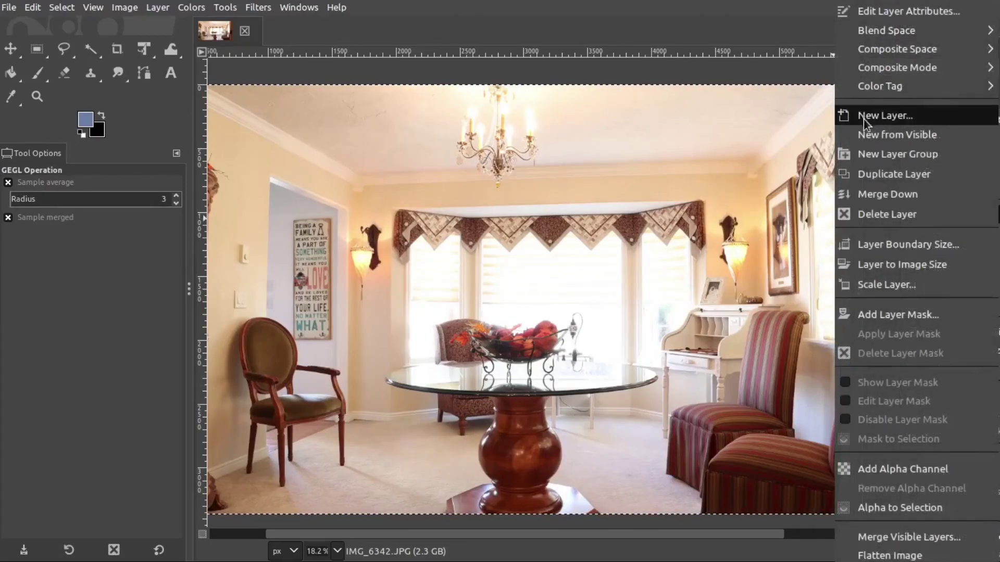
pyautogui.click(890, 470)
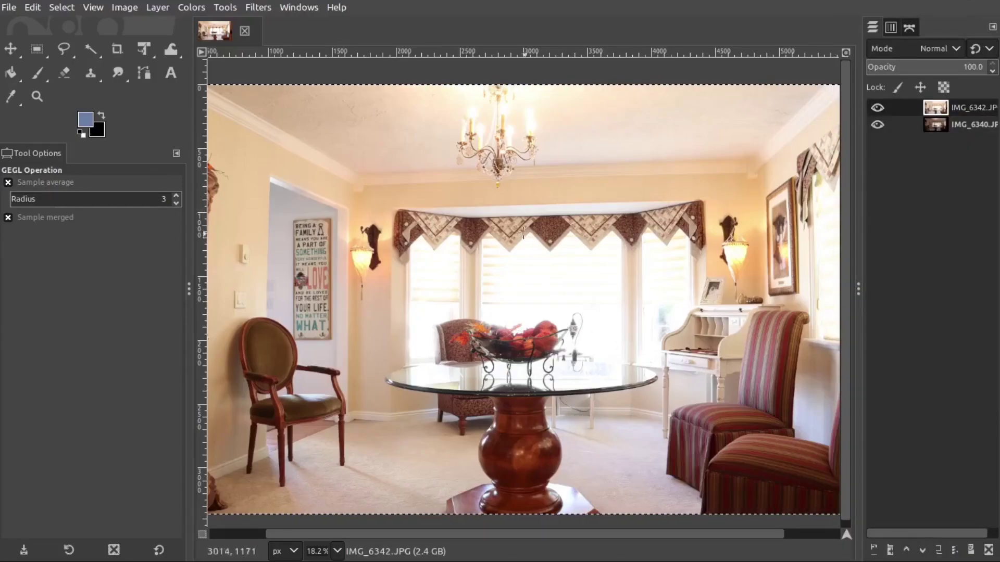
pyautogui.click(68, 77)
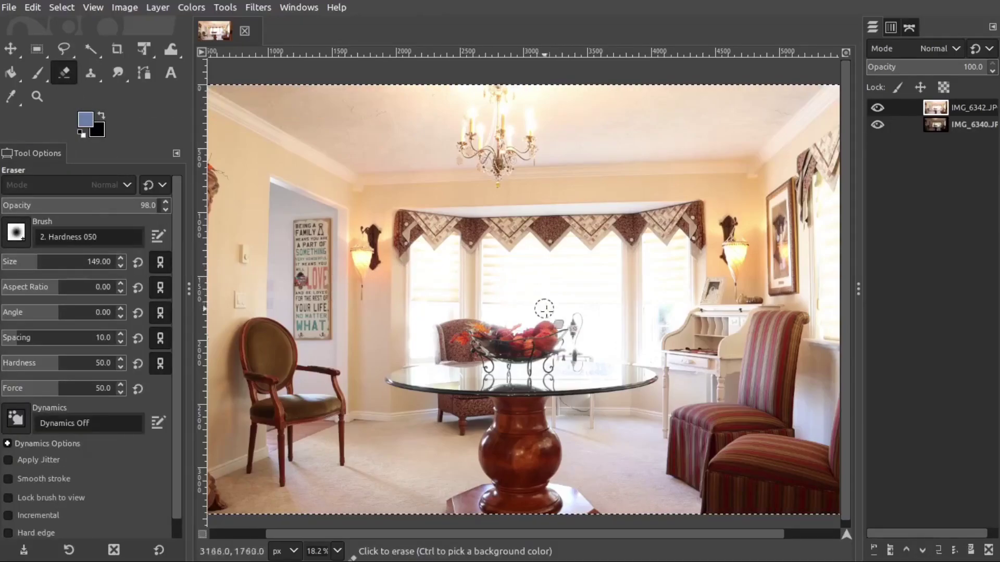
# Erase a curved test stroke over the central window's blinds and toggle both layers' visibility to compare them
pyautogui.scroll(4, 542, 308)
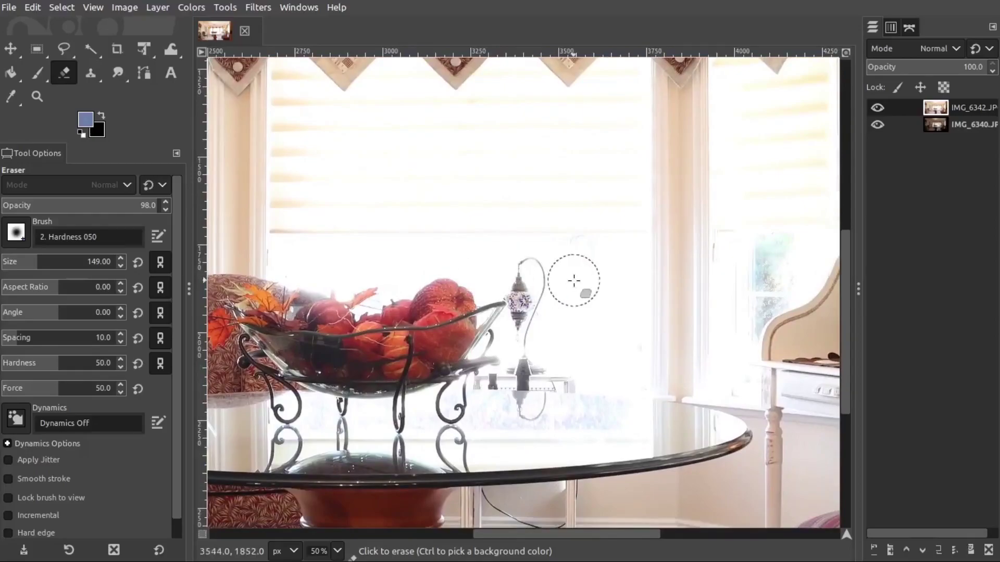
pyautogui.moveTo(589, 295)
pyautogui.mouseDown()
pyautogui.moveTo(586, 233)
pyautogui.moveTo(505, 201)
pyautogui.moveTo(440, 202)
pyautogui.moveTo(486, 167)
pyautogui.moveTo(550, 155)
pyautogui.moveTo(478, 138)
pyautogui.moveTo(421, 176)
pyautogui.moveTo(482, 134)
pyautogui.mouseUp()
pyautogui.click(877, 124)
pyautogui.click(878, 125)
pyautogui.click(878, 107)
pyautogui.click(878, 108)
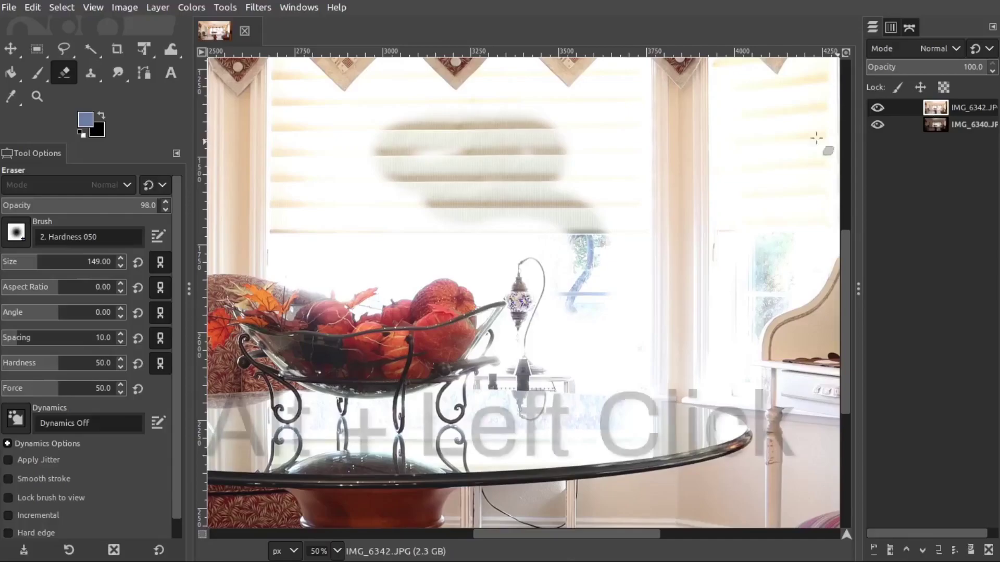
# Restore the erased test stroke on the central window by anti-erasing over it
pyautogui.moveTo(519, 141)
pyautogui.mouseDown()
pyautogui.moveTo(542, 145)
pyautogui.moveTo(419, 171)
pyautogui.moveTo(515, 202)
pyautogui.moveTo(516, 217)
pyautogui.moveTo(577, 242)
pyautogui.moveTo(598, 240)
pyautogui.mouseUp()
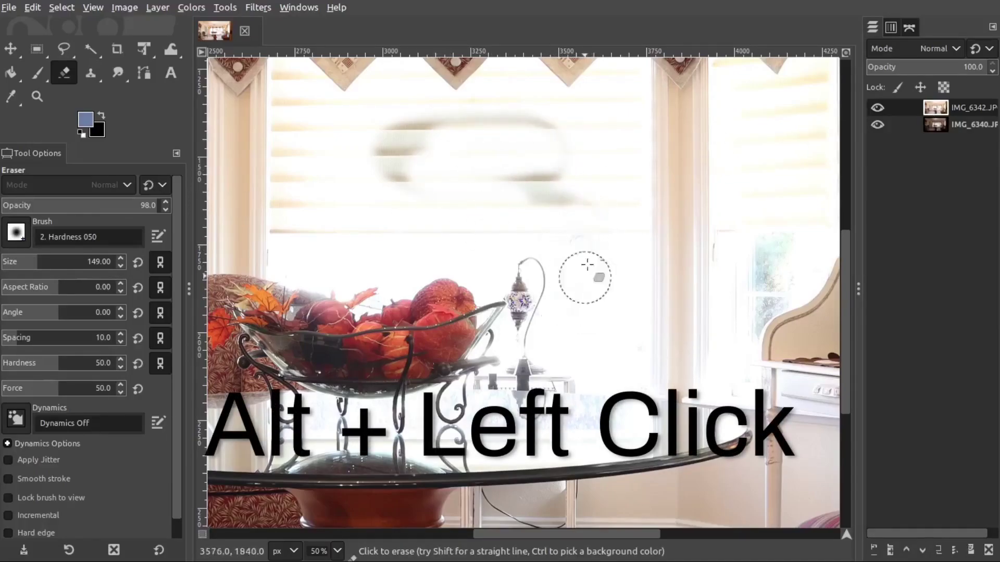
pyautogui.moveTo(585, 277); pyautogui.dragTo(506, 181)
pyautogui.moveTo(417, 142)
pyautogui.mouseDown()
pyautogui.moveTo(419, 119)
pyautogui.moveTo(573, 136)
pyautogui.mouseUp()
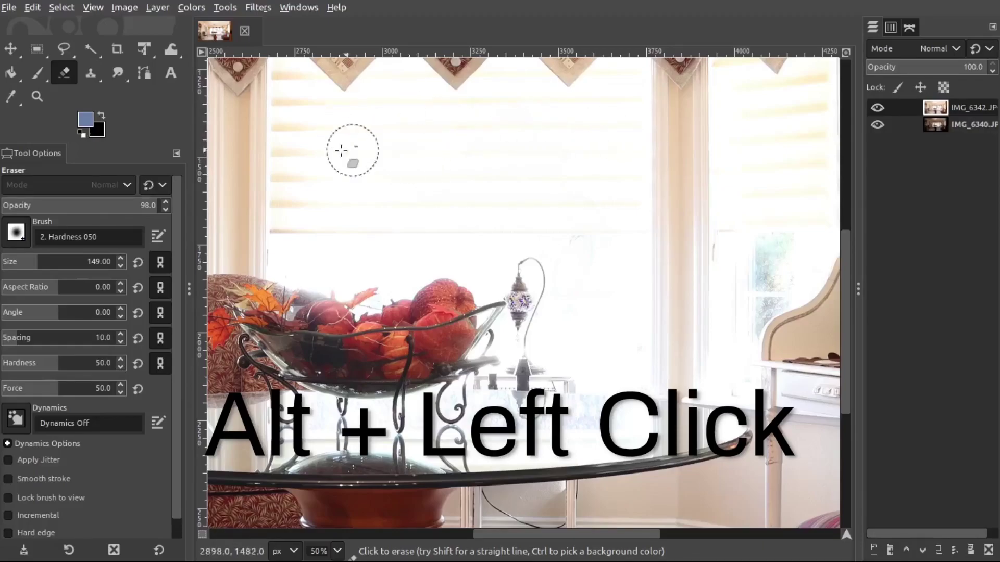
pyautogui.hotkey('ctrl', 'z')
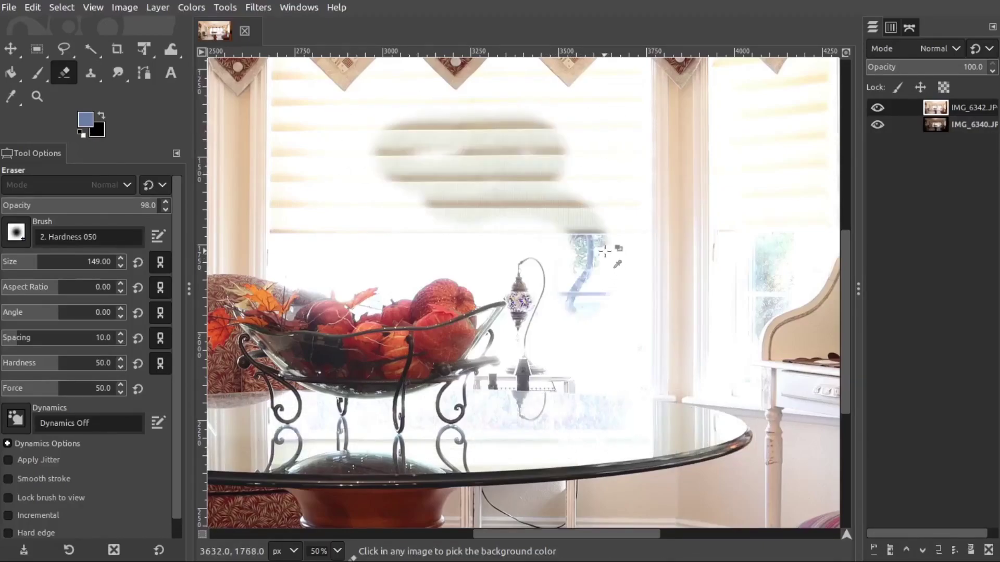
pyautogui.hotkey('ctrl', 'y')
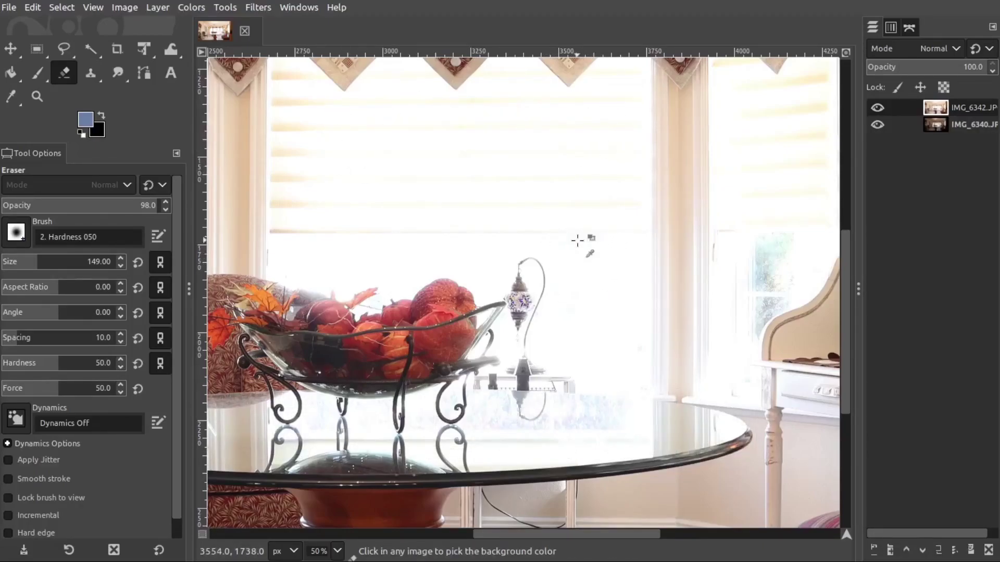
# Reduce the eraser size to 143 and erase the overexposed shade of the wall lamp beside the family sign
pyautogui.scroll(-2, 577, 241)
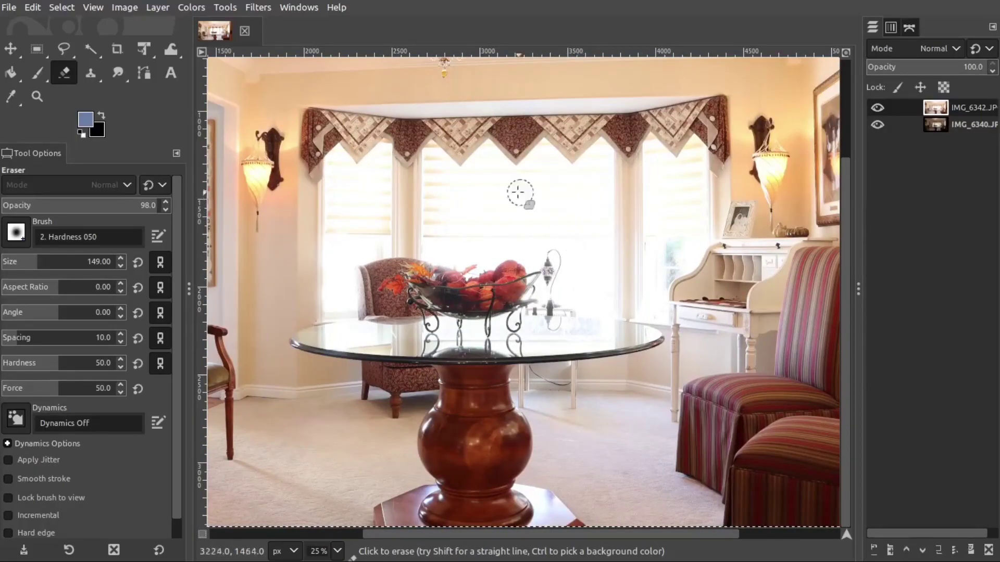
pyautogui.moveTo(474, 183); pyautogui.dragTo(548, 183)
pyautogui.scroll(1, 320, 183)
pyautogui.scroll(5, 319, 183)
pyautogui.scroll(-1, 346, 174)
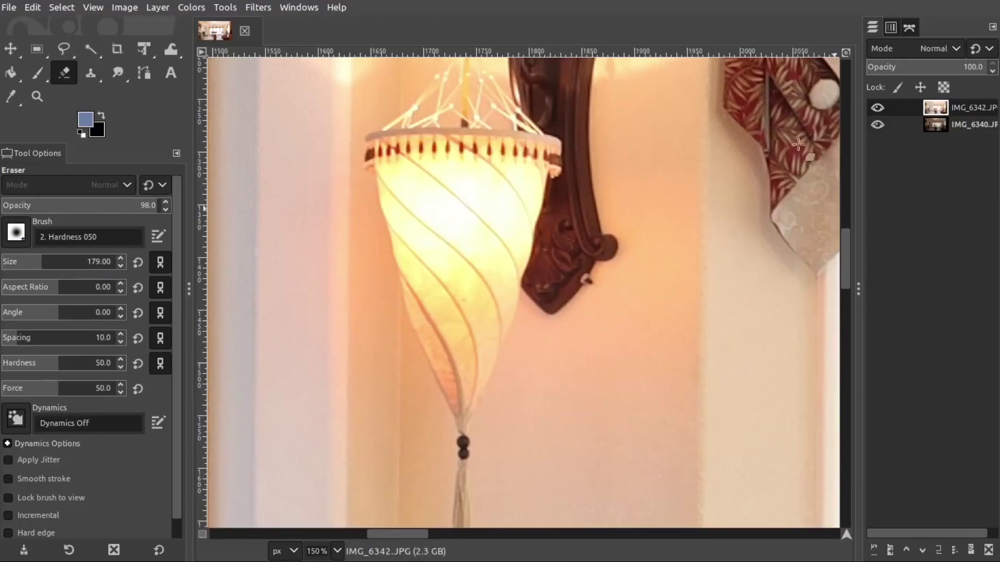
pyautogui.press('[')
pyautogui.press('[')
pyautogui.press('[')
pyautogui.press('[')
pyautogui.press('[')
pyautogui.press('[')
pyautogui.press('[')
pyautogui.press('[')
pyautogui.press('[')
pyautogui.press('[')
pyautogui.press('[')
pyautogui.press('[')
pyautogui.press('[')
pyautogui.press('[')
pyautogui.press('[')
pyautogui.press('[')
pyautogui.press('[')
pyautogui.press('[')
pyautogui.press('[')
pyautogui.press('[')
pyautogui.press('[')
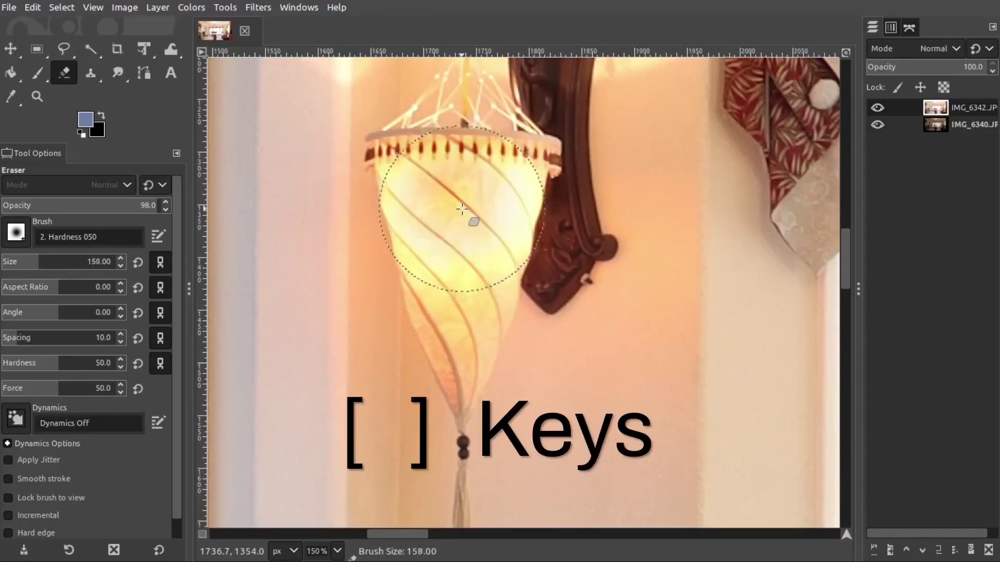
pyautogui.moveTo(462, 221)
pyautogui.mouseDown()
pyautogui.moveTo(471, 321)
pyautogui.moveTo(435, 245)
pyautogui.moveTo(420, 165)
pyautogui.moveTo(508, 185)
pyautogui.moveTo(500, 223)
pyautogui.moveTo(516, 292)
pyautogui.moveTo(475, 350)
pyautogui.moveTo(458, 405)
pyautogui.mouseUp()
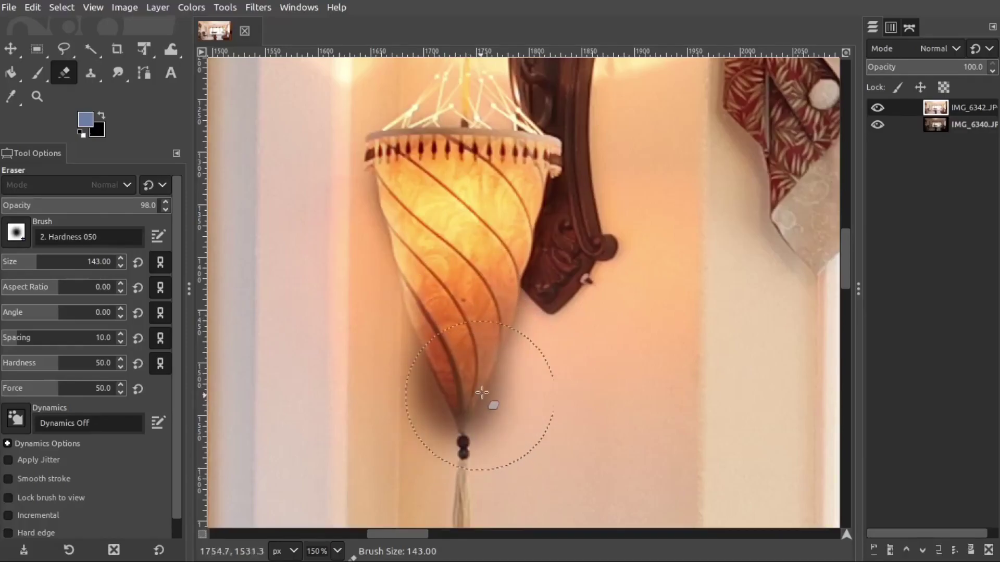
# Anti-erase the dark halo on the wall around the lampshade's lower edges and tip
pyautogui.scroll(-2, 474, 364)
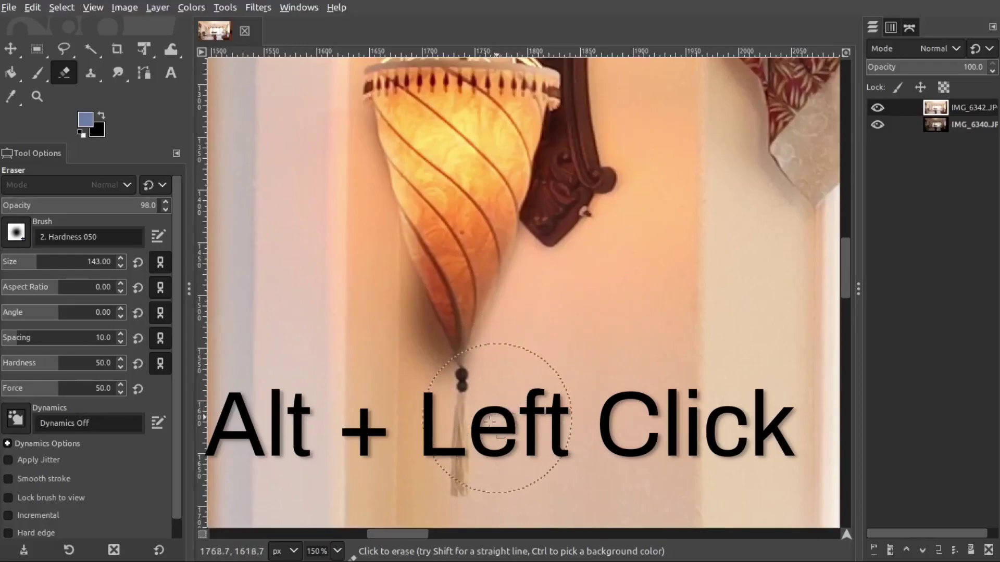
pyautogui.moveTo(379, 384)
pyautogui.mouseDown()
pyautogui.moveTo(386, 346)
pyautogui.moveTo(402, 401)
pyautogui.mouseUp()
pyautogui.moveTo(366, 310); pyautogui.dragTo(416, 422)
pyautogui.scroll(5, 540, 259)
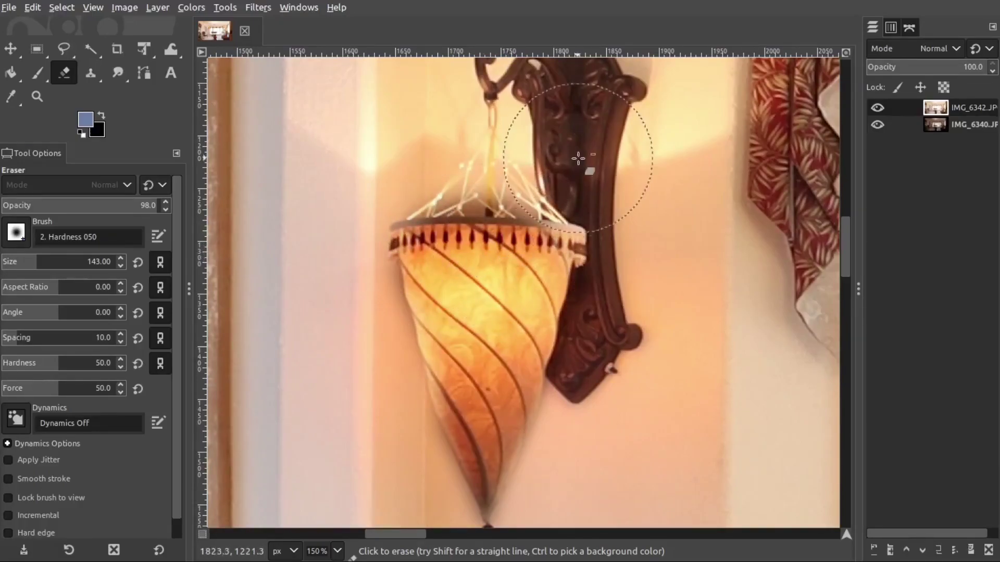
pyautogui.press('ctrl')
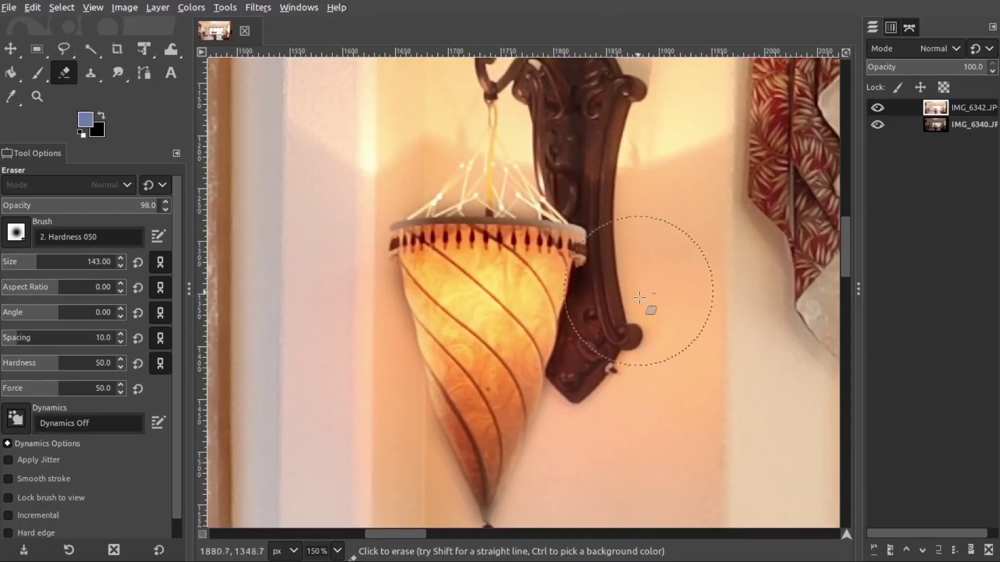
# Erase the overexposed blinds in the narrow window left of the central one, using a straight stroke along their right edge
pyautogui.scroll(-3, 591, 272)
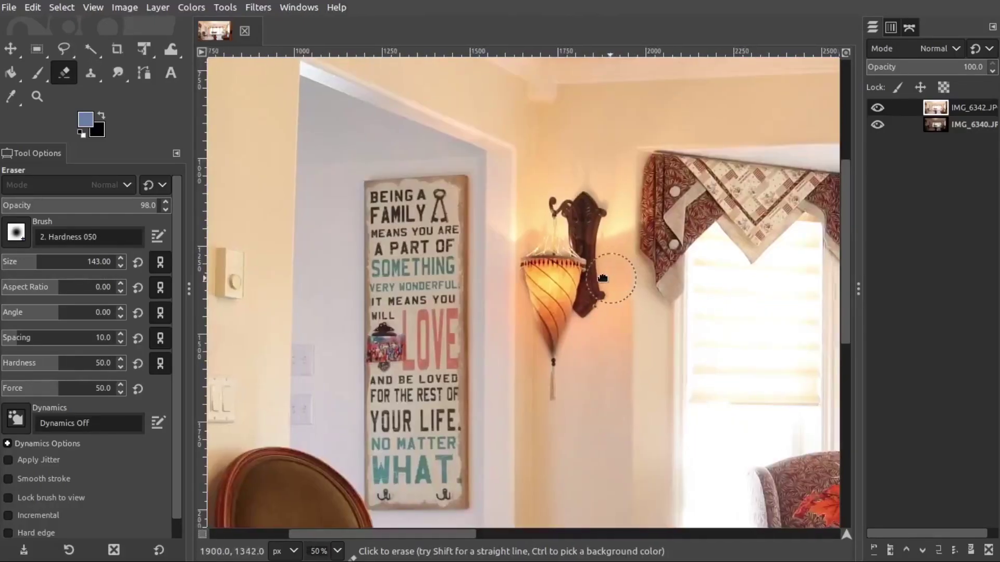
pyautogui.moveTo(614, 275); pyautogui.dragTo(419, 231)
pyautogui.scroll(3, 419, 231)
pyautogui.scroll(2, 648, 286)
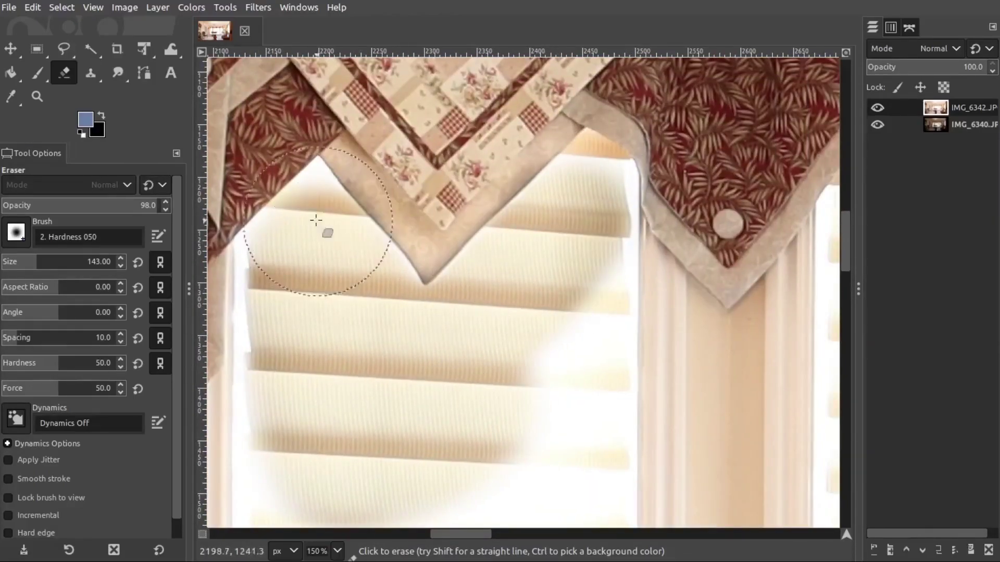
pyautogui.scroll(1, 326, 226)
pyautogui.scroll(-6, 324, 166)
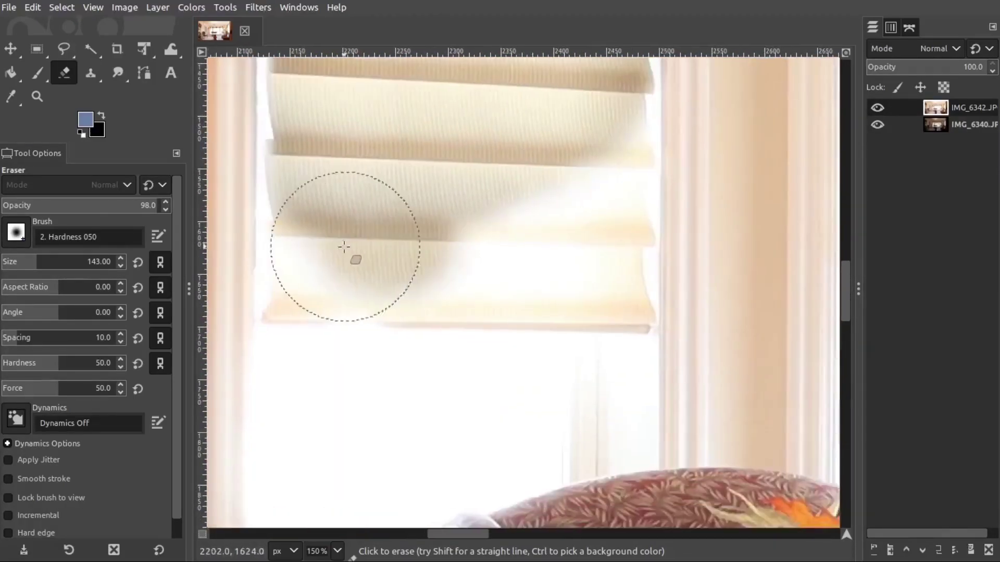
pyautogui.hscroll(2, 546, 295)
pyautogui.scroll(4, 520, 310)
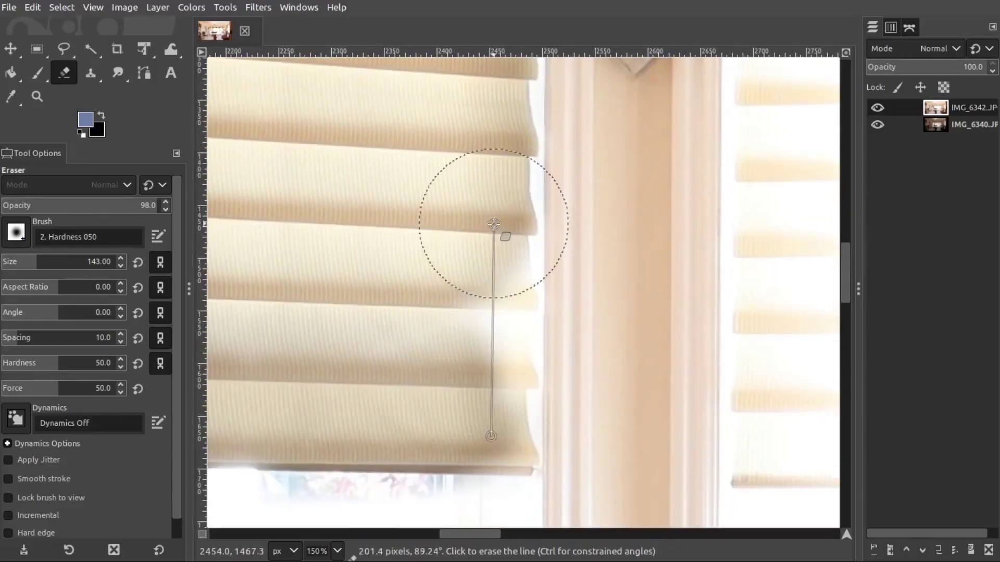
# Erase a straight vertical strip down the left edge of the central window's blinds to their bottom rail
pyautogui.hscroll(5, 502, 233)
pyautogui.click(544, 121)
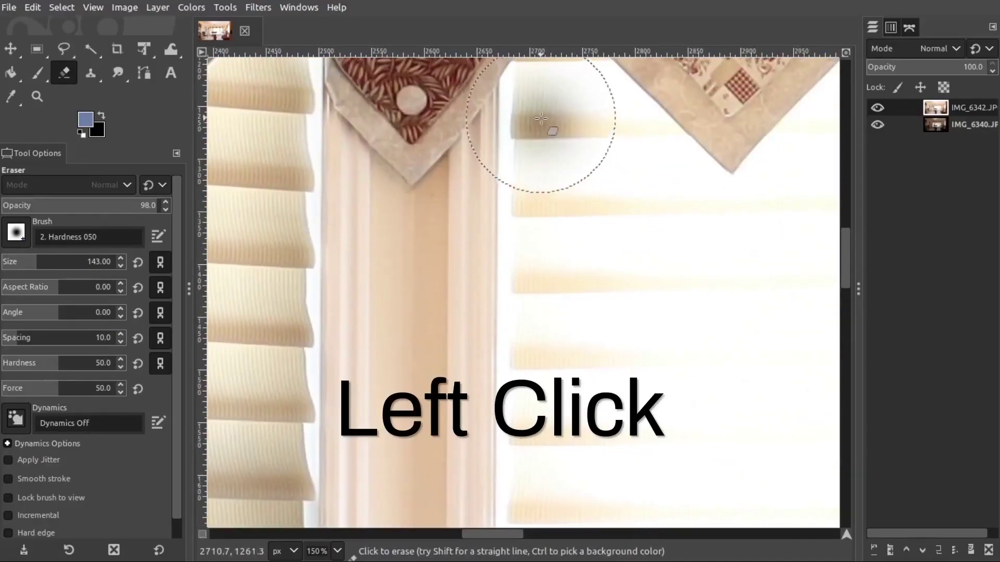
pyautogui.scroll(-5, 597, 388)
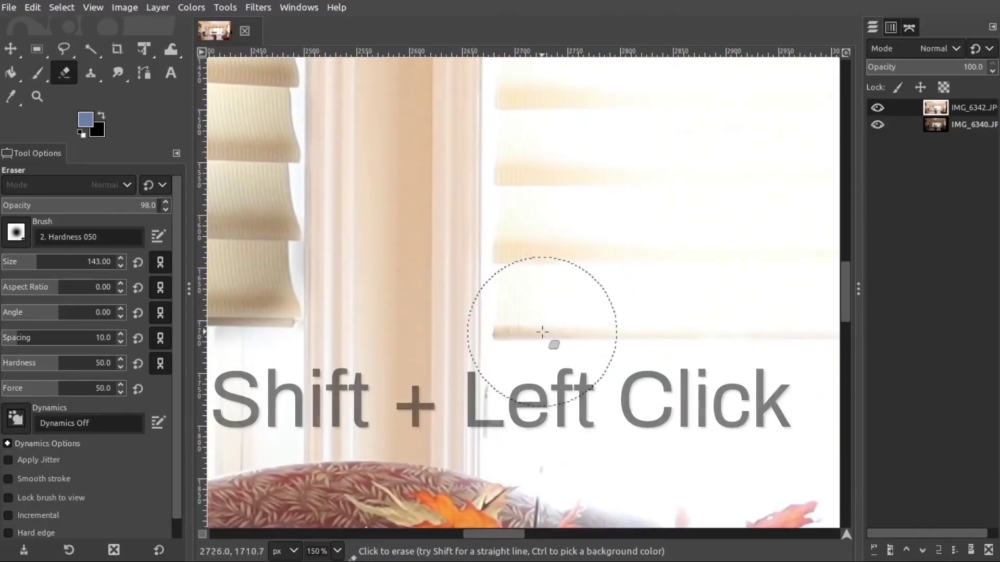
pyautogui.keyDown('shift'); pyautogui.click(531, 320); pyautogui.keyUp('shift')
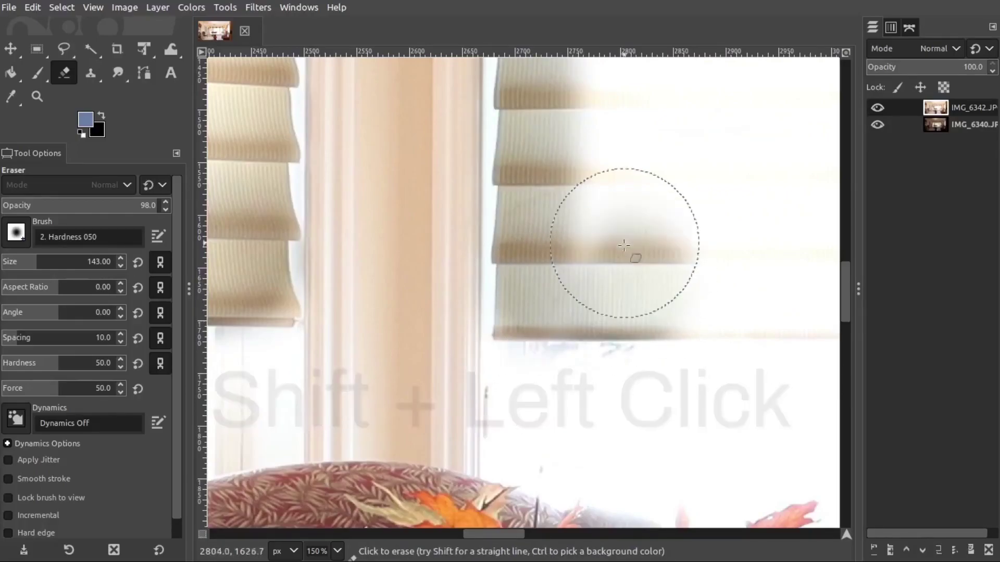
# Erase a straight horizontal strip along the bottom slat of the central window's blinds to the right side
pyautogui.scroll(3, 594, 356)
pyautogui.hscroll(5, 593, 356)
pyautogui.scroll(-2, 417, 302)
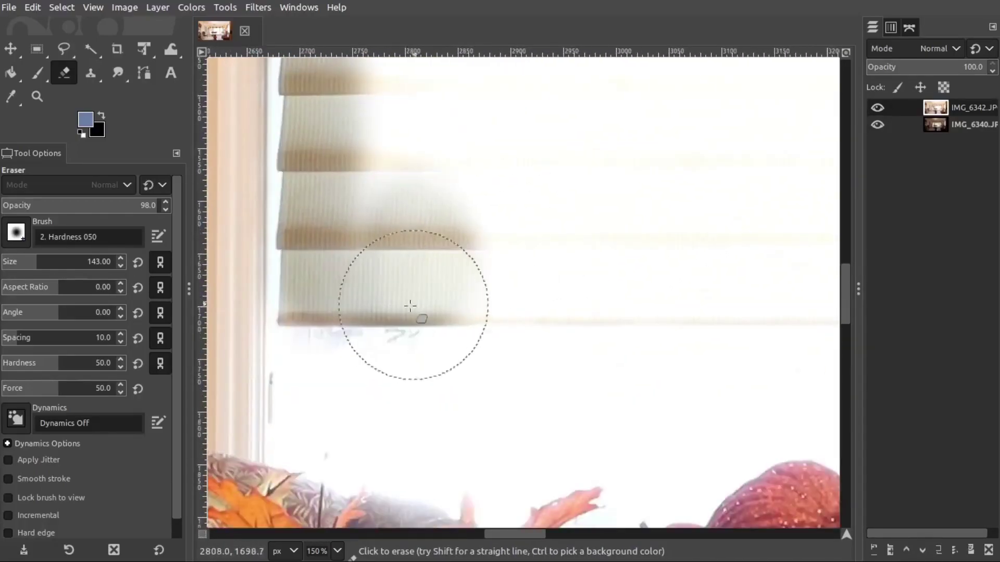
pyautogui.hscroll(15, 518, 295)
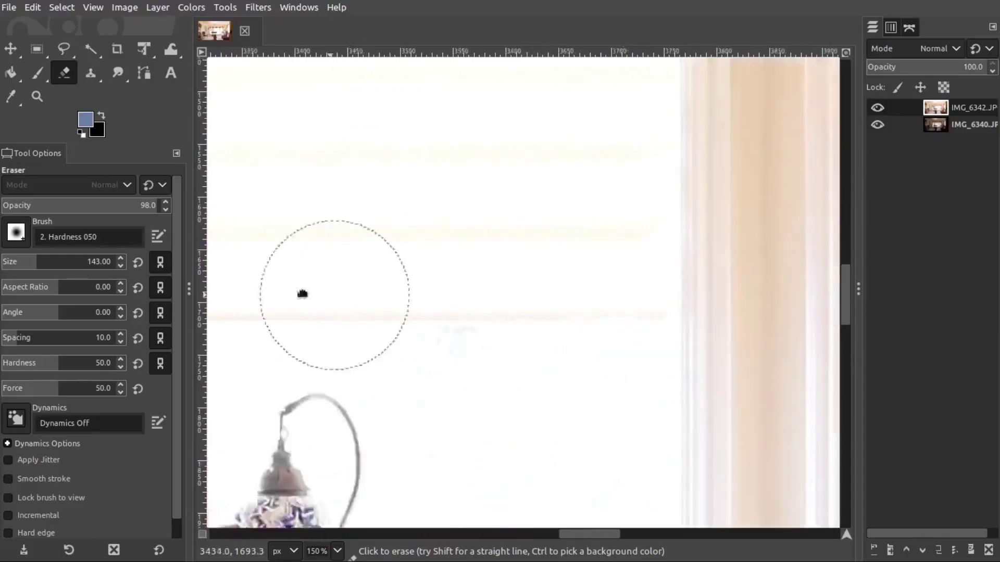
pyautogui.keyDown('shift'); pyautogui.click(569, 281); pyautogui.keyUp('shift')
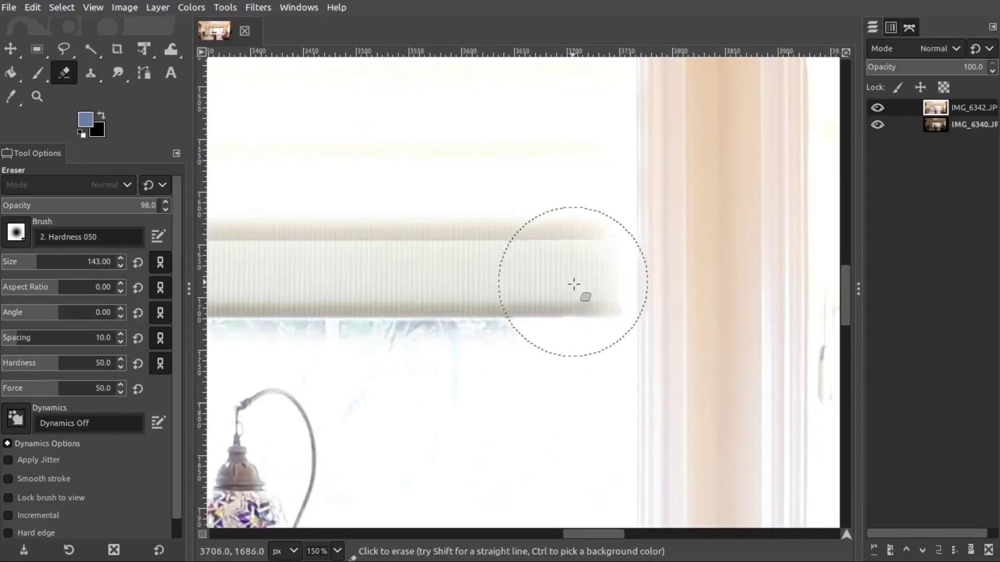
# Erase a straight vertical strip up the right edge of the central window's blinds to just below the valance
pyautogui.scroll(2, 585, 390)
pyautogui.hscroll(-1, 584, 390)
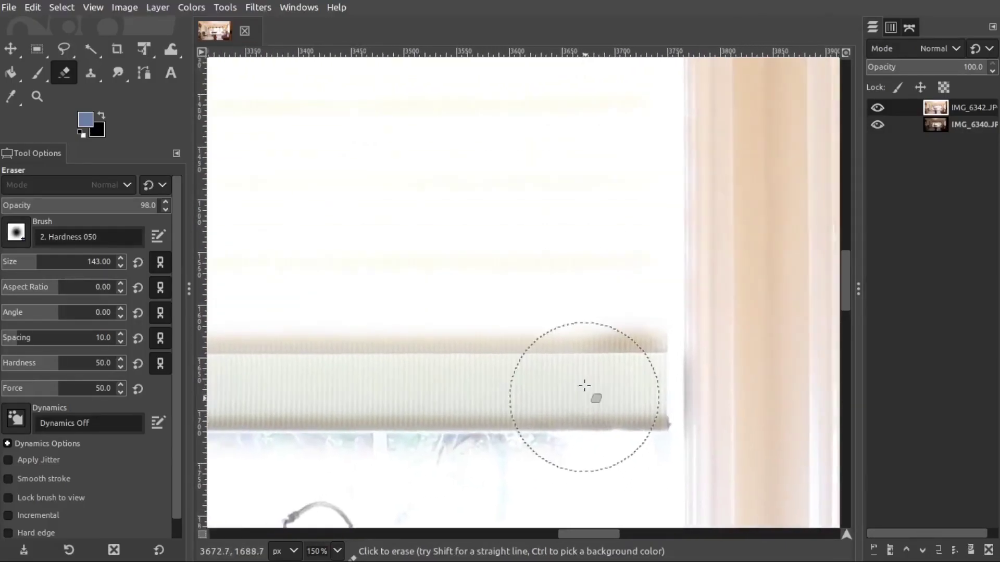
pyautogui.scroll(-1, 616, 264)
pyautogui.scroll(5, 611, 312)
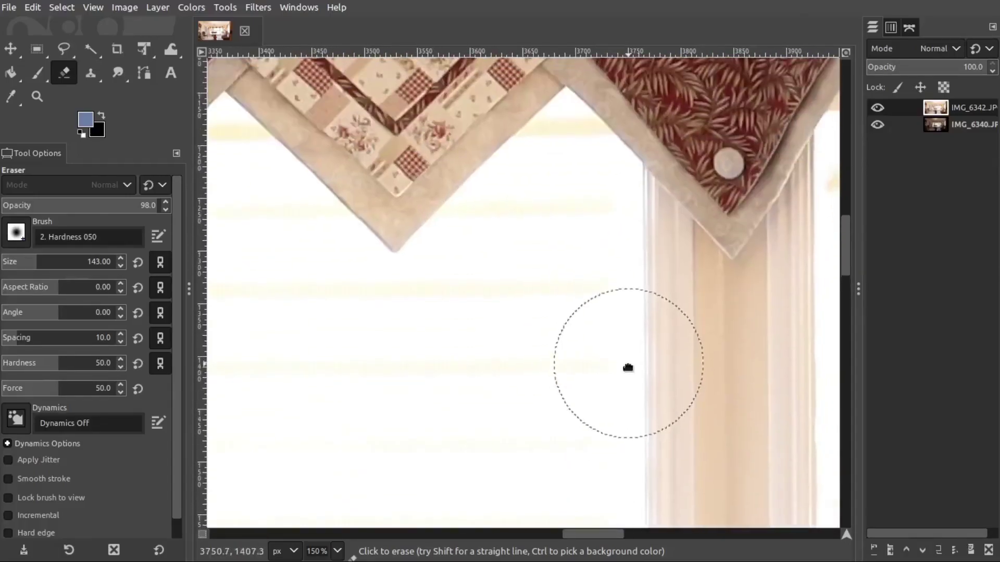
pyautogui.keyDown('shift'); pyautogui.click(594, 195); pyautogui.keyUp('shift')
# Erase the lower slats of the central window's blinds between the two erased side strips
pyautogui.scroll(-4, 596, 235)
pyautogui.hscroll(2, 600, 274)
pyautogui.scroll(-2, 600, 275)
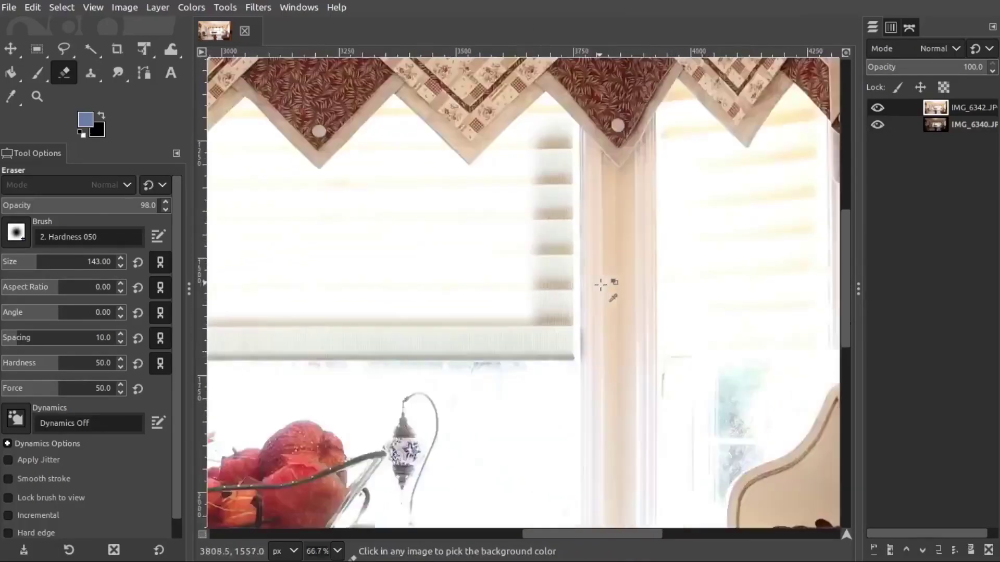
pyautogui.hscroll(-3, 457, 357)
pyautogui.moveTo(443, 373)
pyautogui.mouseDown()
pyautogui.moveTo(533, 327)
pyautogui.moveTo(642, 329)
pyautogui.moveTo(706, 345)
pyautogui.mouseUp()
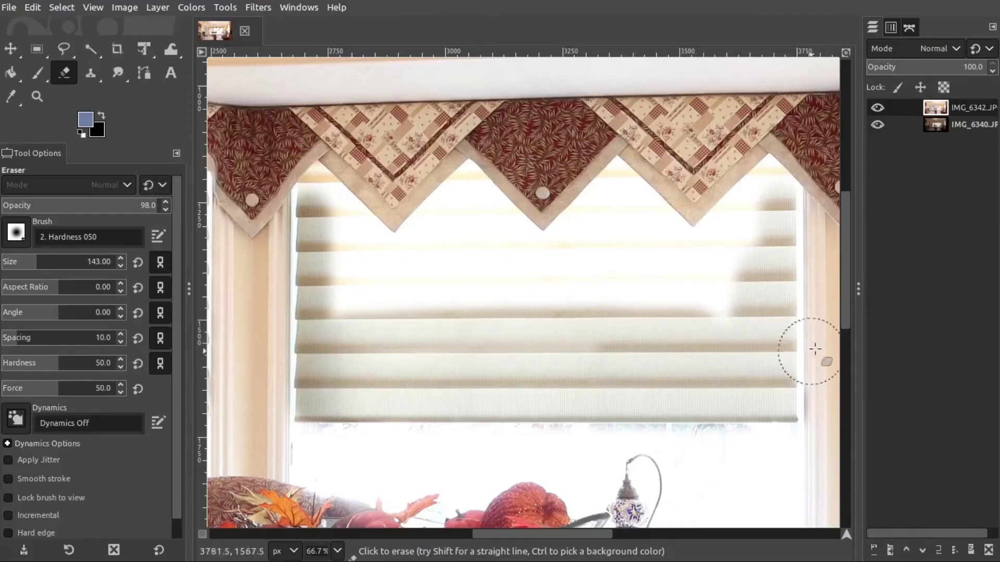
# Hide the IMG_6340.JPG layer and erase the missed specks and more of the upper slats in the central window
pyautogui.click(879, 109)
pyautogui.click(878, 109)
pyautogui.click(884, 127)
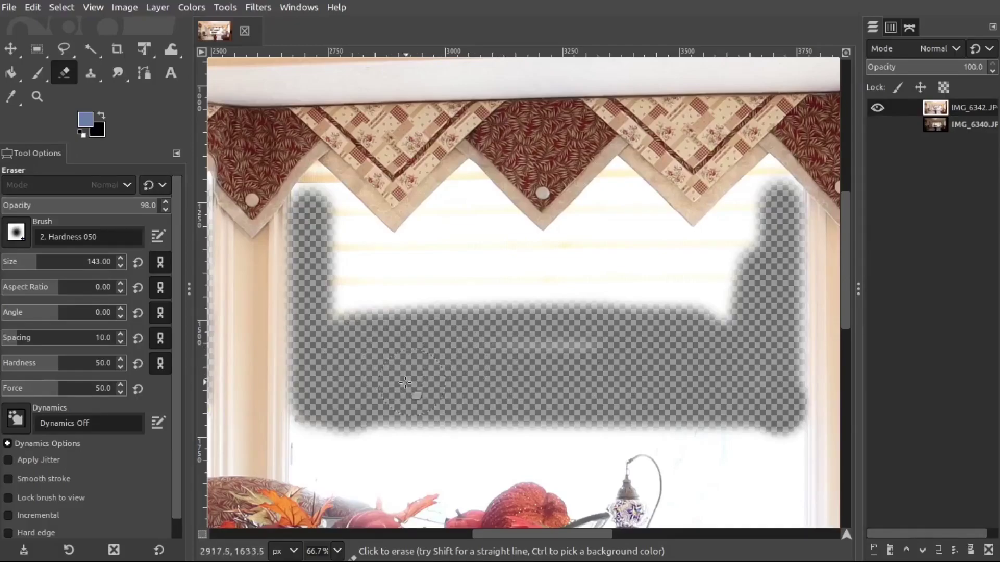
pyautogui.moveTo(706, 336)
pyautogui.mouseDown()
pyautogui.moveTo(707, 312)
pyautogui.moveTo(354, 304)
pyautogui.moveTo(335, 292)
pyautogui.moveTo(723, 285)
pyautogui.moveTo(742, 265)
pyautogui.moveTo(415, 270)
pyautogui.moveTo(366, 264)
pyautogui.moveTo(347, 247)
pyautogui.mouseUp()
# Erase the remaining blinds up to the valance edges in the central window's upper-left opening
pyautogui.scroll(2, 367, 278)
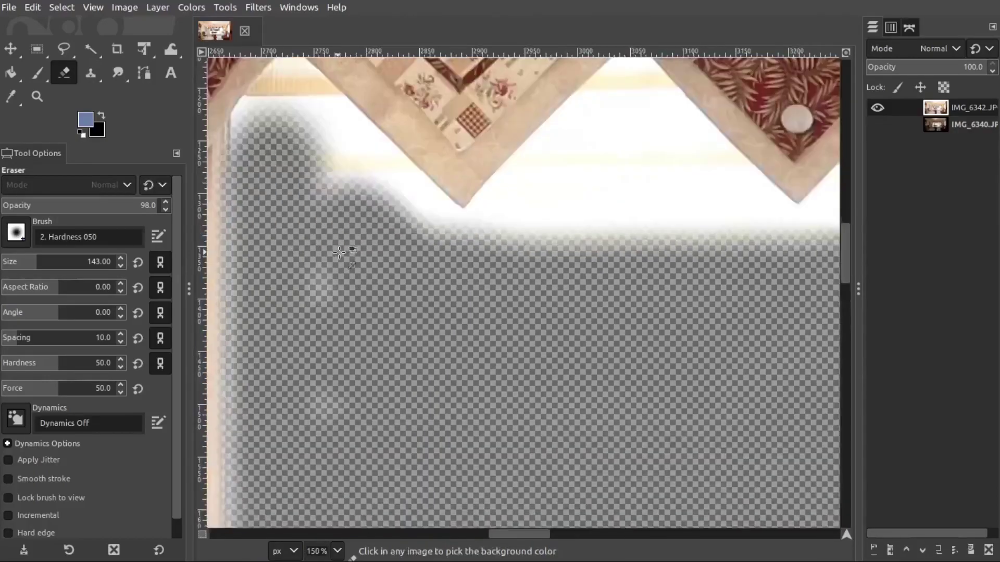
pyautogui.moveTo(448, 284)
pyautogui.mouseDown()
pyautogui.moveTo(398, 271)
pyautogui.moveTo(442, 281)
pyautogui.moveTo(508, 367)
pyautogui.mouseUp()
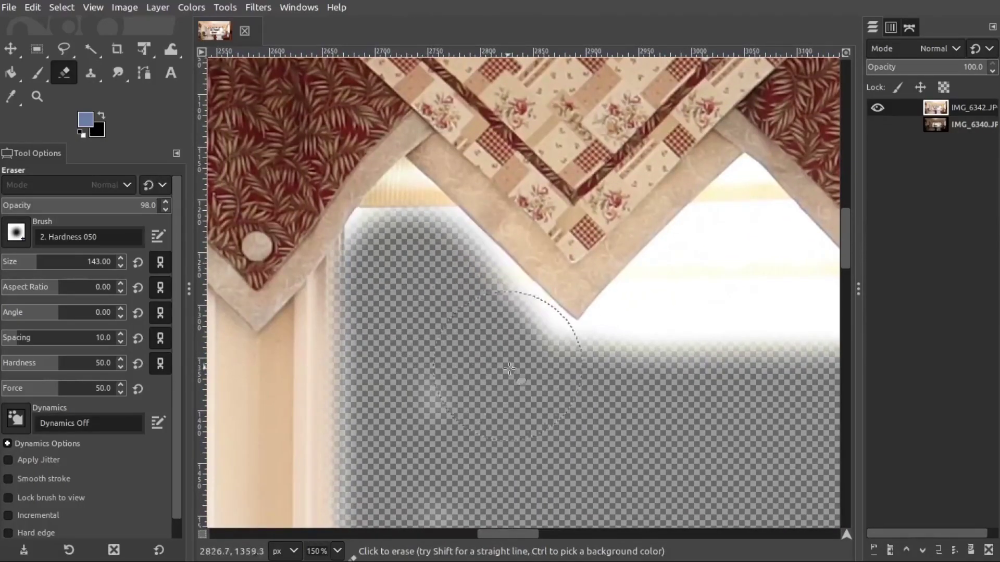
pyautogui.moveTo(462, 339)
pyautogui.mouseDown()
pyautogui.moveTo(413, 272)
pyautogui.moveTo(414, 239)
pyautogui.moveTo(398, 230)
pyautogui.moveTo(408, 257)
pyautogui.mouseUp()
pyautogui.moveTo(492, 330); pyautogui.dragTo(488, 299)
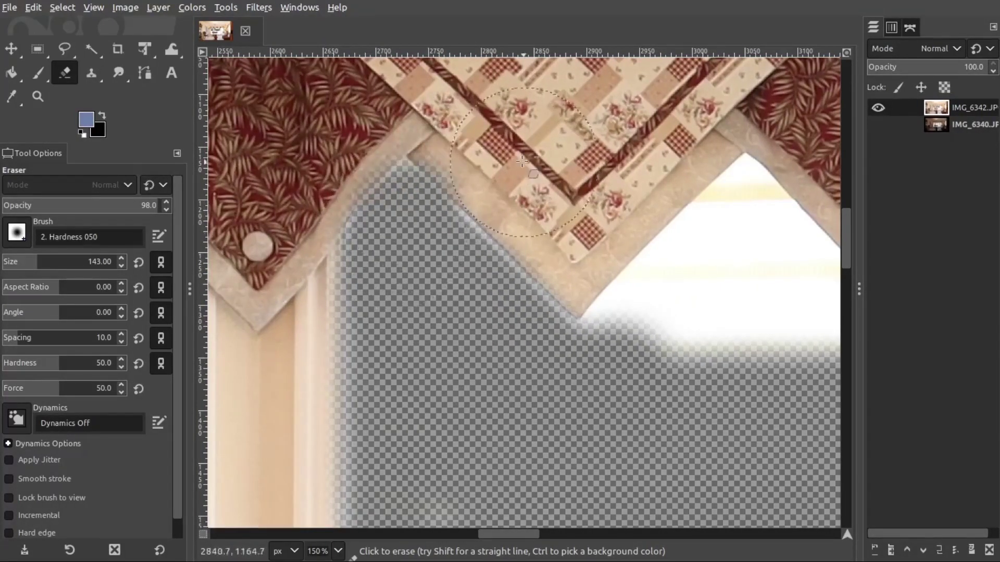
# Erase the remaining blinds up to the valance edges in the central window's upper middle opening
pyautogui.click(878, 125)
pyautogui.click(878, 125)
pyautogui.moveTo(646, 335); pyautogui.dragTo(469, 324)
pyautogui.moveTo(490, 286)
pyautogui.mouseDown()
pyautogui.moveTo(462, 324)
pyautogui.moveTo(479, 312)
pyautogui.mouseUp()
pyautogui.moveTo(686, 359)
pyautogui.mouseDown()
pyautogui.moveTo(560, 334)
pyautogui.moveTo(458, 193)
pyautogui.mouseUp()
pyautogui.moveTo(549, 113); pyautogui.dragTo(556, 261)
pyautogui.moveTo(389, 284); pyautogui.dragTo(425, 346)
pyautogui.moveTo(425, 346); pyautogui.dragTo(333, 285)
# Erase the remaining blinds up to the valance edges in the central window's upper-right opening, checking with the IMG_6340.JPG layer shown and hidden
pyautogui.click(879, 125)
pyautogui.scroll(-1, 371, 251)
pyautogui.moveTo(544, 354)
pyautogui.mouseDown()
pyautogui.moveTo(522, 351)
pyautogui.moveTo(632, 317)
pyautogui.mouseUp()
pyautogui.click(879, 125)
pyautogui.scroll(3, 561, 324)
pyautogui.moveTo(614, 224); pyautogui.dragTo(486, 457)
pyautogui.moveTo(485, 457); pyautogui.dragTo(513, 367)
pyautogui.moveTo(616, 444); pyautogui.dragTo(478, 270)
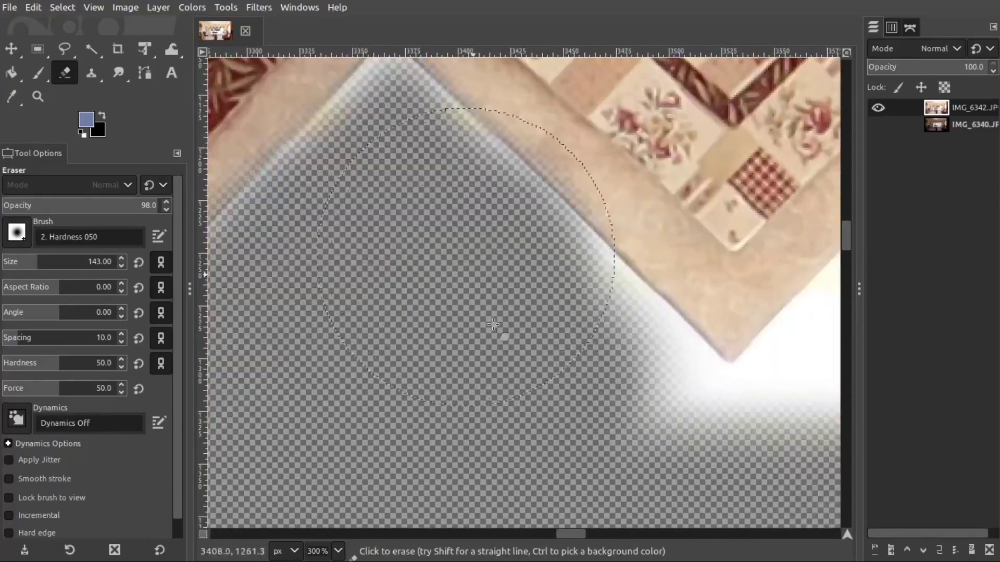
pyautogui.moveTo(729, 313); pyautogui.dragTo(318, 262)
pyautogui.moveTo(494, 341); pyautogui.dragTo(396, 407)
pyautogui.moveTo(563, 182); pyautogui.dragTo(455, 374)
pyautogui.moveTo(455, 374); pyautogui.dragTo(571, 296)
# Erase the overexposed glass below the blinds in the central window
pyautogui.scroll(-4, 463, 276)
pyautogui.scroll(1, 458, 279)
pyautogui.moveTo(447, 318); pyautogui.dragTo(470, 147)
pyautogui.moveTo(463, 333)
pyautogui.mouseDown()
pyautogui.moveTo(469, 145)
pyautogui.moveTo(453, 323)
pyautogui.mouseUp()
pyautogui.moveTo(442, 379); pyautogui.dragTo(464, 186)
pyautogui.hscroll(-3, 460, 193)
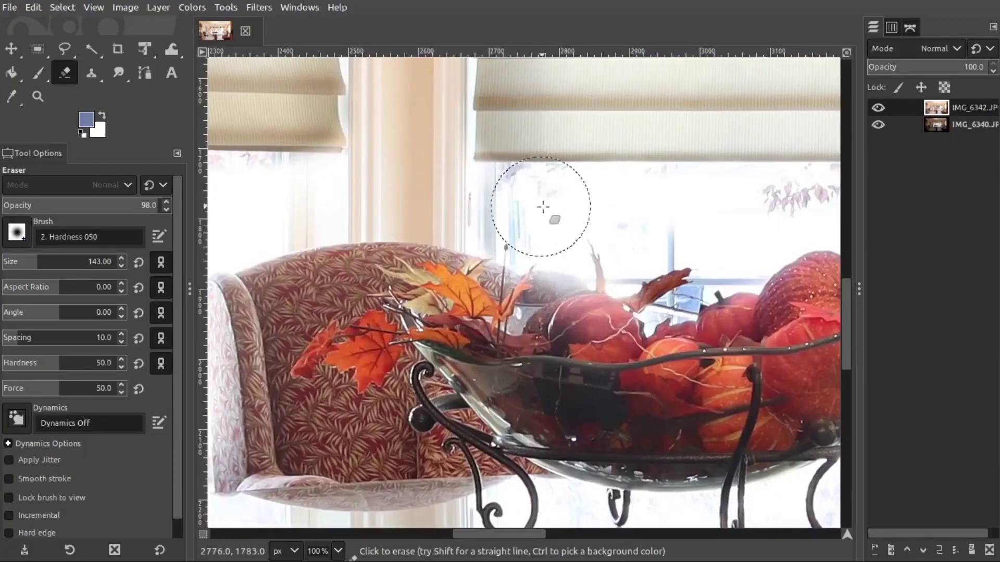
# Erase the left window's overexposed lower panes and the adjoining tabletop glare, then hide IMG_6340.JPG and clear the white spot beside the armchair
pyautogui.hscroll(-5, 544, 211)
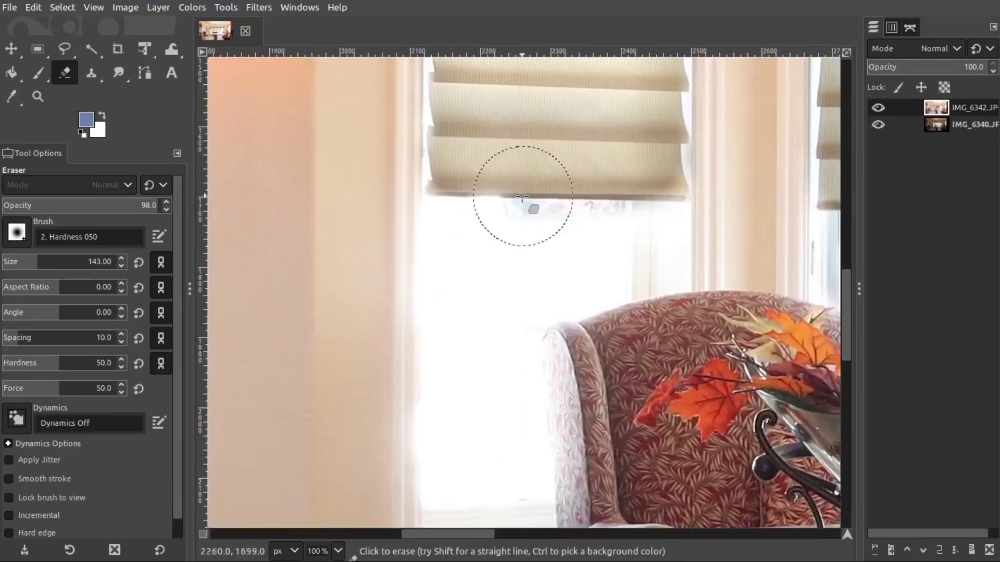
pyautogui.scroll(-3, 599, 319)
pyautogui.scroll(-1, 462, 358)
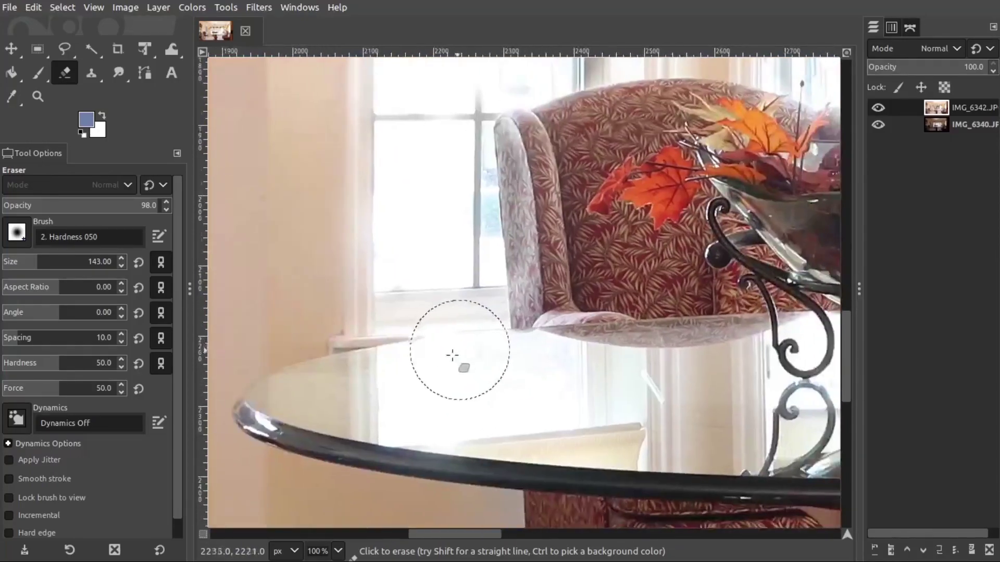
pyautogui.scroll(2, 442, 405)
pyautogui.moveTo(448, 403)
pyautogui.mouseDown()
pyautogui.moveTo(365, 396)
pyautogui.moveTo(477, 373)
pyautogui.moveTo(495, 382)
pyautogui.mouseUp()
pyautogui.click(878, 124)
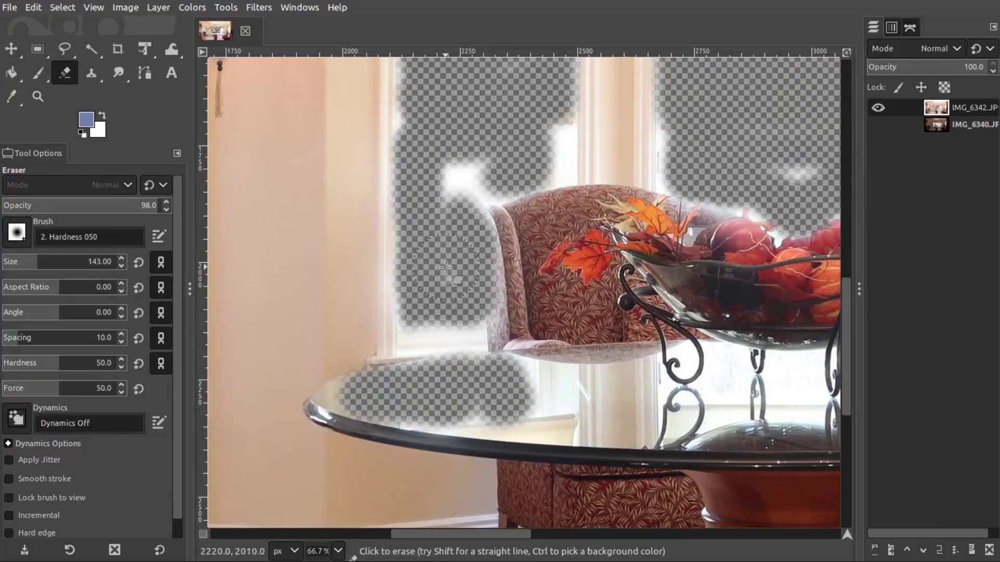
pyautogui.moveTo(451, 233)
pyautogui.mouseDown()
pyautogui.moveTo(454, 177)
pyautogui.moveTo(487, 161)
pyautogui.mouseUp()
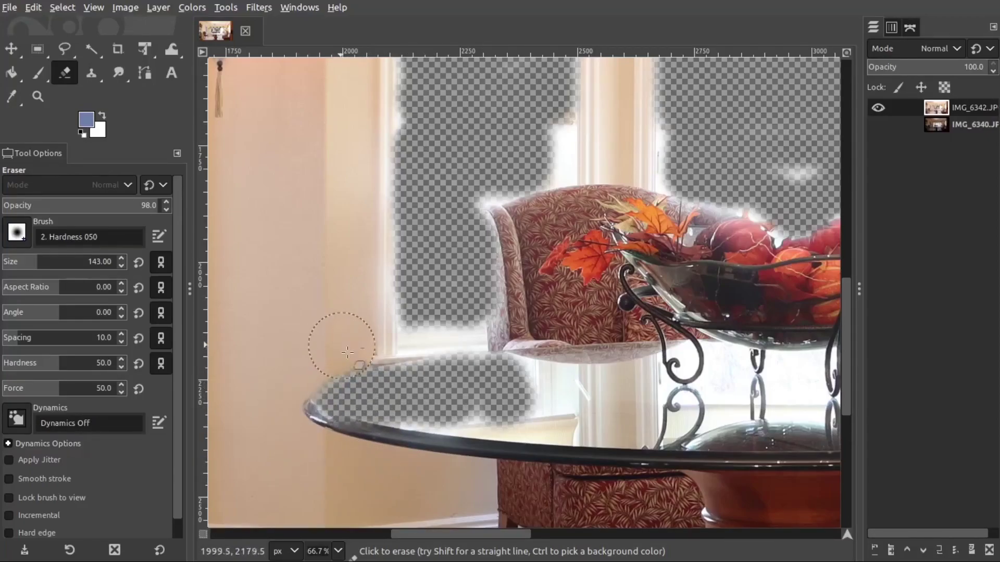
# Erase the bright window reflections across the left half of the glass tabletop up to its rim
pyautogui.moveTo(403, 414)
pyautogui.mouseDown()
pyautogui.moveTo(531, 427)
pyautogui.moveTo(552, 401)
pyautogui.moveTo(542, 380)
pyautogui.moveTo(563, 378)
pyautogui.moveTo(620, 404)
pyautogui.mouseUp()
pyautogui.moveTo(602, 382); pyautogui.dragTo(436, 354)
pyautogui.moveTo(330, 397); pyautogui.dragTo(410, 399)
pyautogui.moveTo(485, 399)
pyautogui.mouseDown()
pyautogui.moveTo(320, 392)
pyautogui.moveTo(287, 378)
pyautogui.mouseUp()
pyautogui.moveTo(556, 386)
pyautogui.mouseDown()
pyautogui.moveTo(445, 375)
pyautogui.moveTo(521, 343)
pyautogui.moveTo(573, 396)
pyautogui.moveTo(625, 364)
pyautogui.moveTo(626, 351)
pyautogui.moveTo(693, 406)
pyautogui.moveTo(547, 338)
pyautogui.moveTo(572, 292)
pyautogui.moveTo(717, 297)
pyautogui.moveTo(651, 359)
pyautogui.mouseUp()
# Erase the window reflections on the right half of the glass tabletop and show the IMG_6340.JPG layer again
pyautogui.hscroll(5, 693, 406)
pyautogui.hscroll(4, 651, 359)
pyautogui.moveTo(651, 360)
pyautogui.mouseDown()
pyautogui.moveTo(597, 318)
pyautogui.moveTo(635, 341)
pyautogui.moveTo(731, 316)
pyautogui.mouseUp()
pyautogui.moveTo(698, 337)
pyautogui.mouseDown()
pyautogui.moveTo(564, 370)
pyautogui.moveTo(603, 355)
pyautogui.moveTo(622, 400)
pyautogui.mouseUp()
pyautogui.moveTo(626, 433); pyautogui.dragTo(667, 330)
pyautogui.click(878, 124)
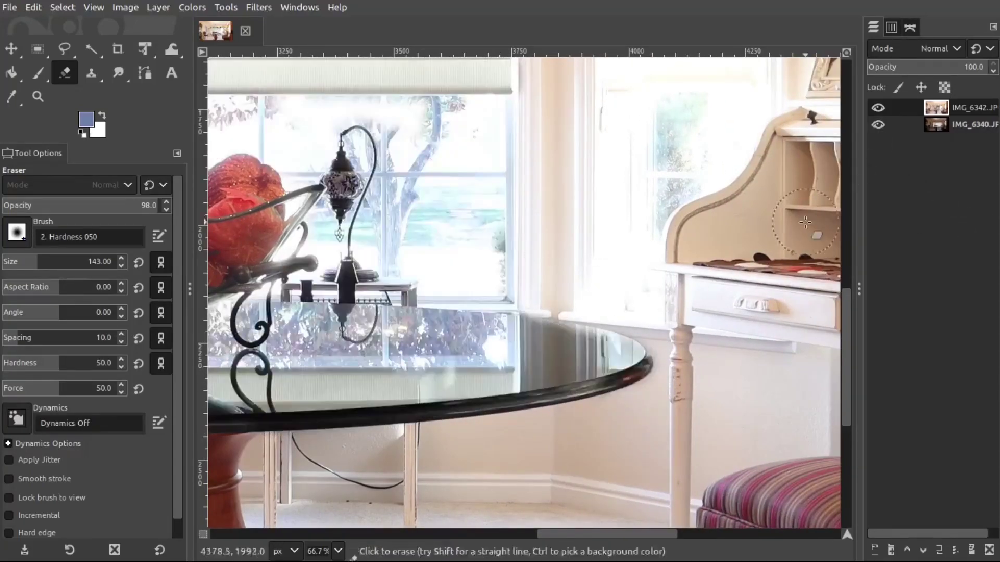
# Reduce the eraser size to 119 and erase the overexposed glare on the table's base plate to the right of the pedestal
pyautogui.scroll(-4, 576, 312)
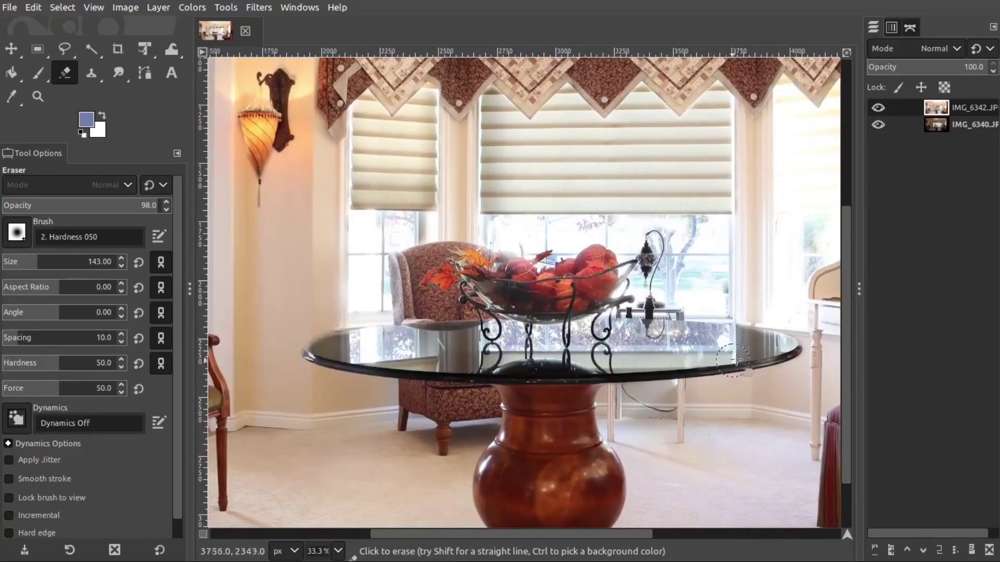
pyautogui.scroll(-1, 708, 299)
pyautogui.hscroll(1, 708, 300)
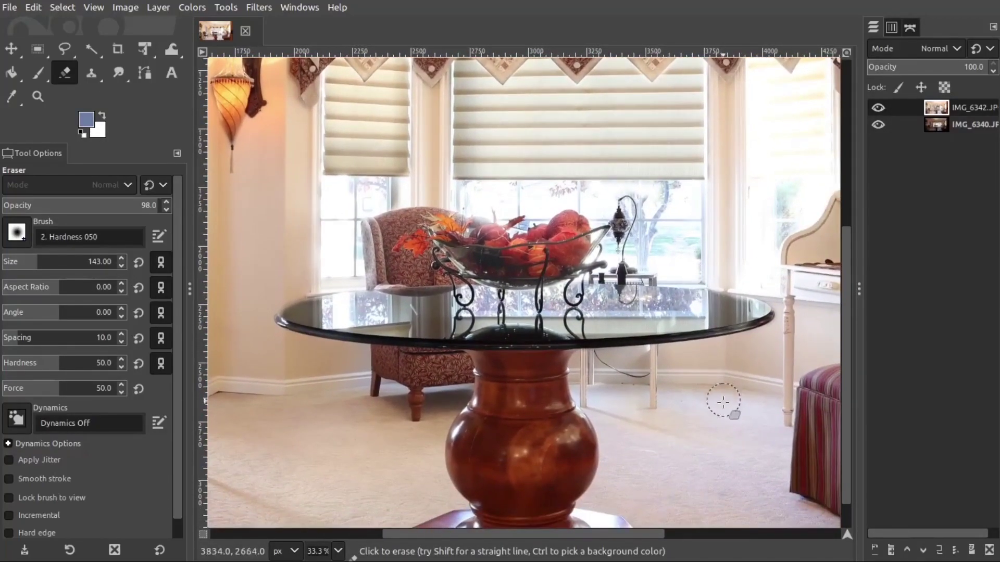
pyautogui.moveTo(706, 350); pyautogui.dragTo(661, 277)
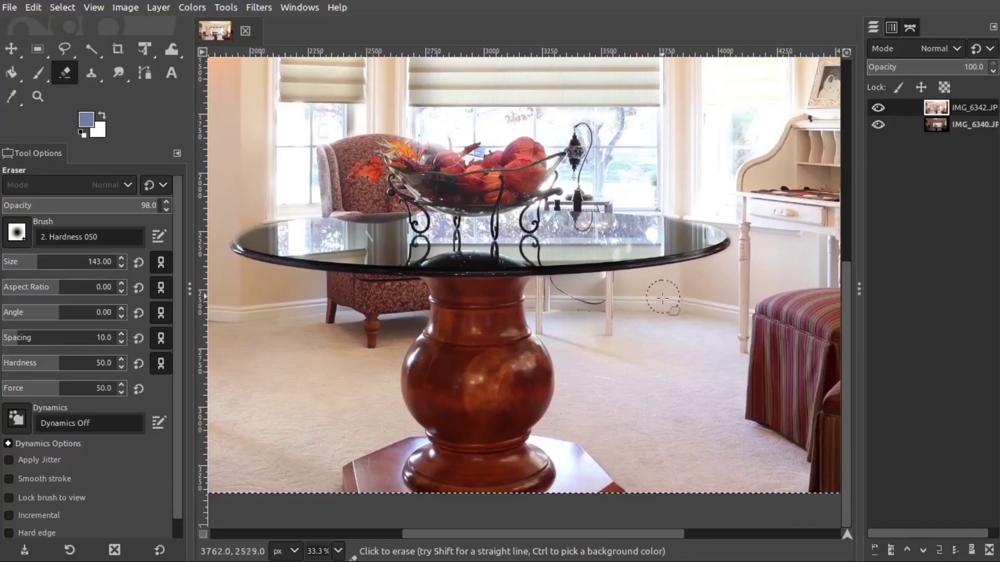
pyautogui.scroll(-3, 589, 451)
pyautogui.scroll(3, 585, 385)
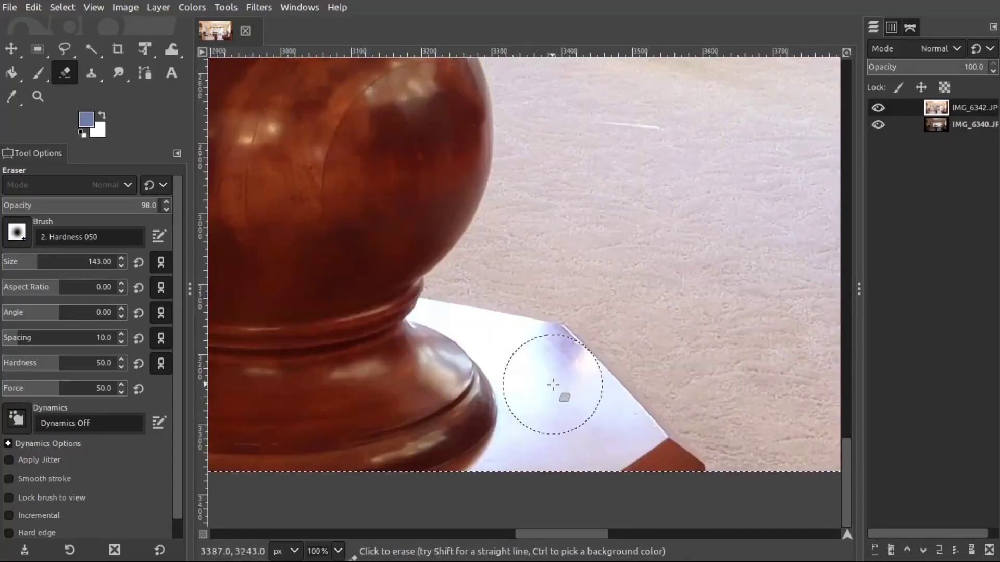
pyautogui.scroll(-1, 547, 384)
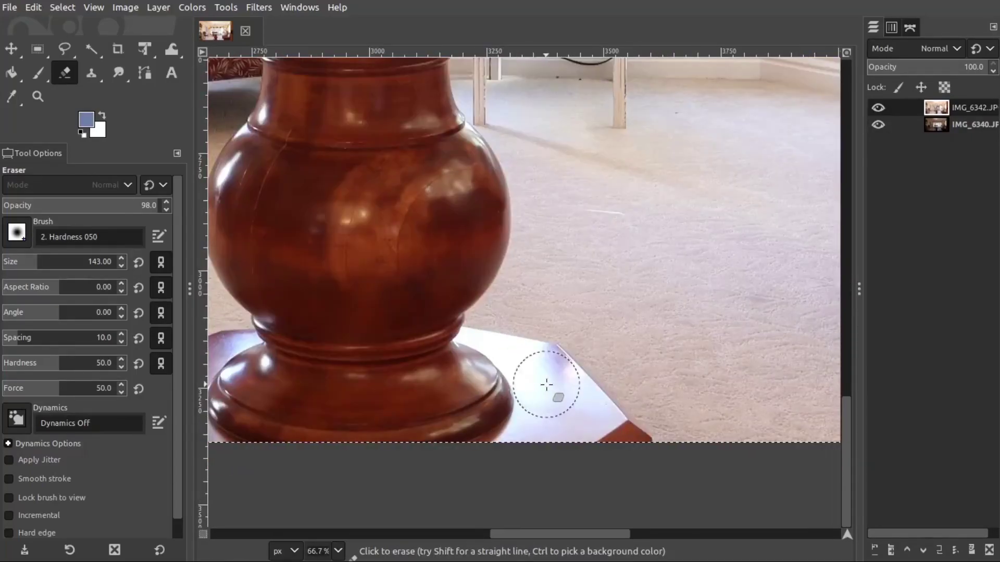
pyautogui.press('[')
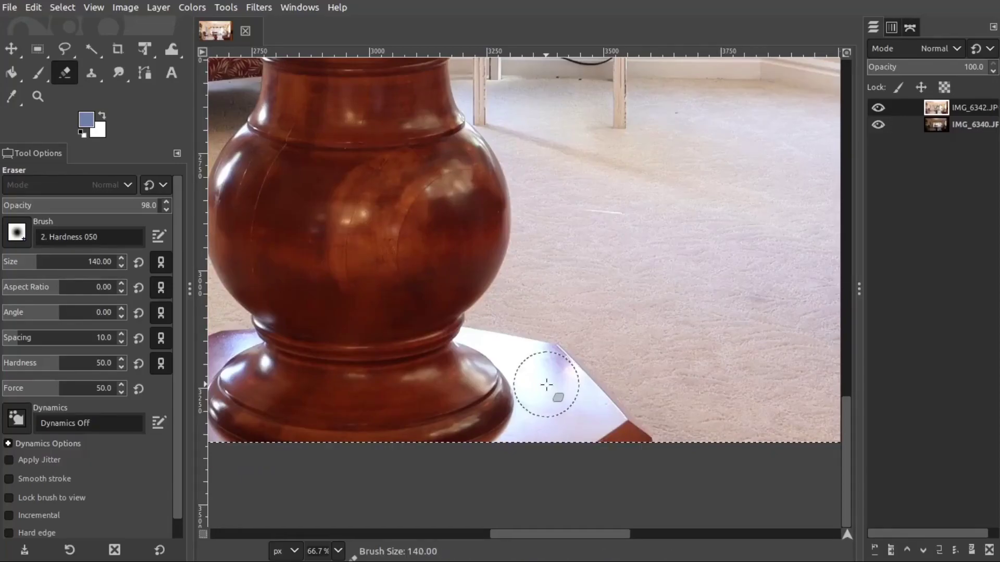
pyautogui.press('[')
pyautogui.press('[')
pyautogui.press('[')
pyautogui.press('[')
pyautogui.press('[')
pyautogui.scroll(3, 545, 360)
pyautogui.moveTo(544, 357)
pyautogui.mouseDown()
pyautogui.moveTo(549, 393)
pyautogui.moveTo(518, 332)
pyautogui.moveTo(484, 305)
pyautogui.moveTo(297, 239)
pyautogui.moveTo(410, 289)
pyautogui.moveTo(605, 408)
pyautogui.moveTo(591, 360)
pyautogui.moveTo(642, 410)
pyautogui.moveTo(688, 486)
pyautogui.moveTo(712, 493)
pyautogui.moveTo(484, 536)
pyautogui.moveTo(464, 520)
pyautogui.moveTo(493, 410)
pyautogui.moveTo(577, 476)
pyautogui.mouseUp()
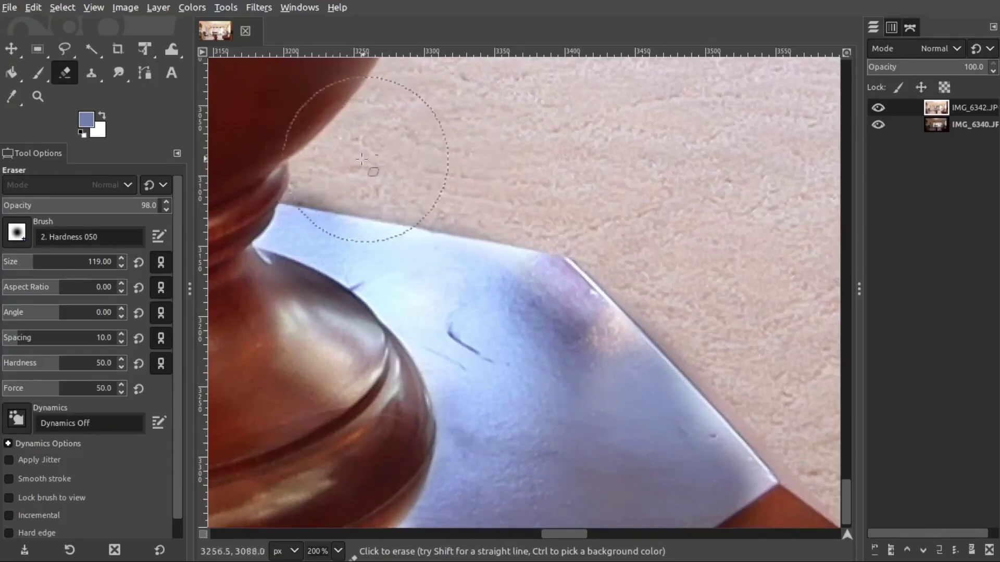
pyautogui.moveTo(369, 159); pyautogui.dragTo(425, 158)
pyautogui.scroll(-3, 654, 256)
pyautogui.hscroll(2, 654, 256)
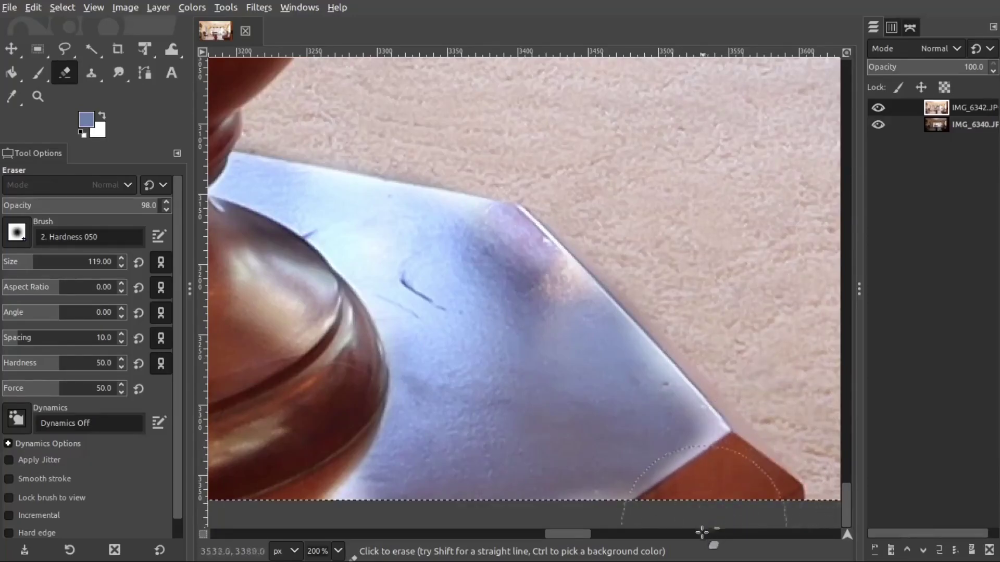
# Erase the bright glare on the table's base plate behind the left side of the pedestal
pyautogui.scroll(-3, 797, 367)
pyautogui.hscroll(-5, 797, 368)
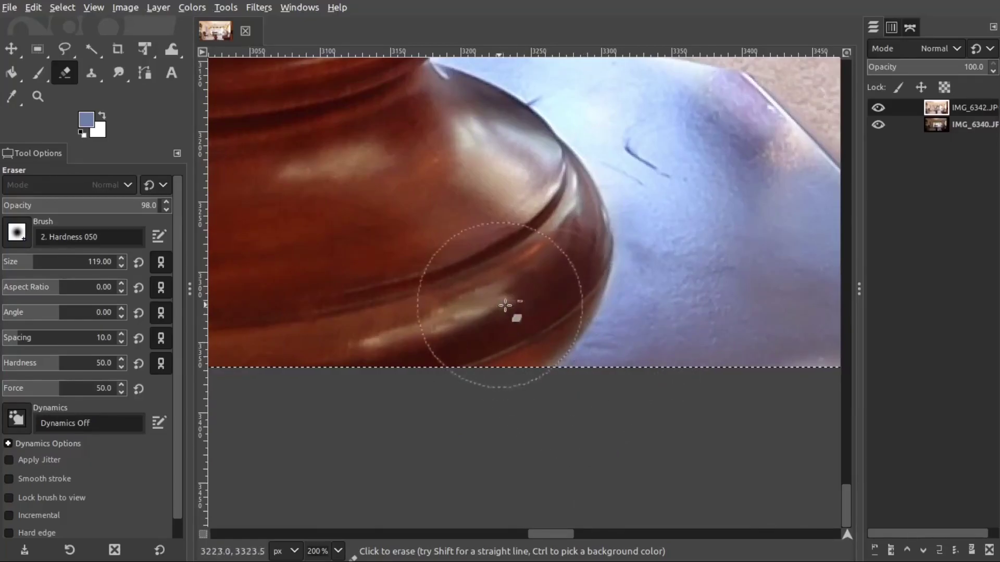
pyautogui.keyDown('ctrl'); pyautogui.scroll(-2, 512, 285); pyautogui.keyUp('ctrl')
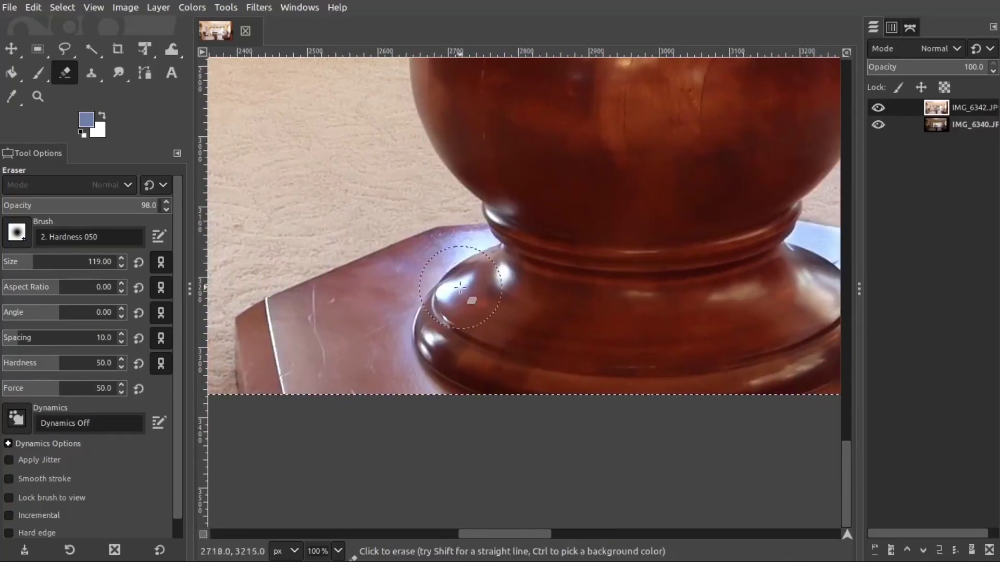
pyautogui.press('alt')
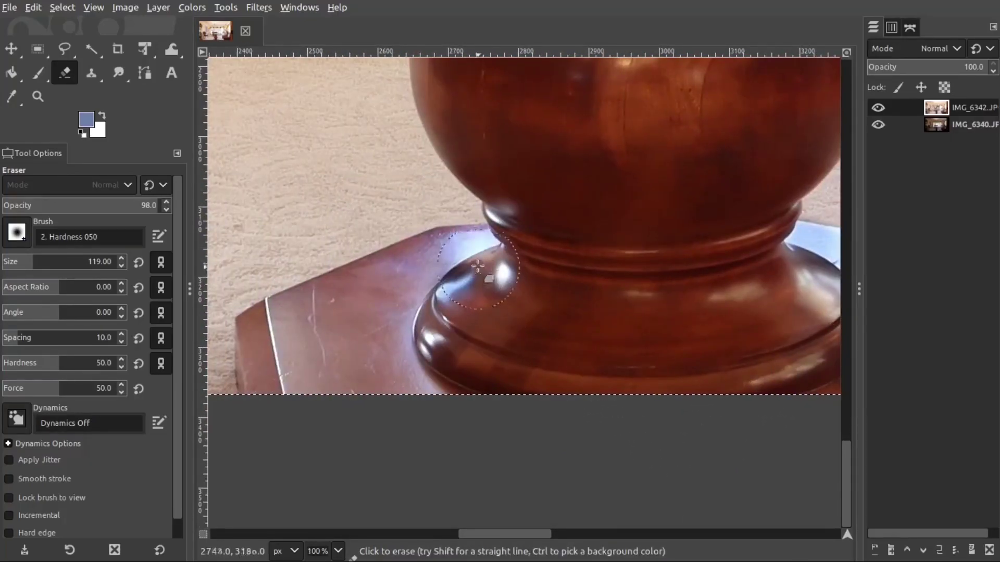
pyautogui.moveTo(474, 249); pyautogui.dragTo(495, 200)
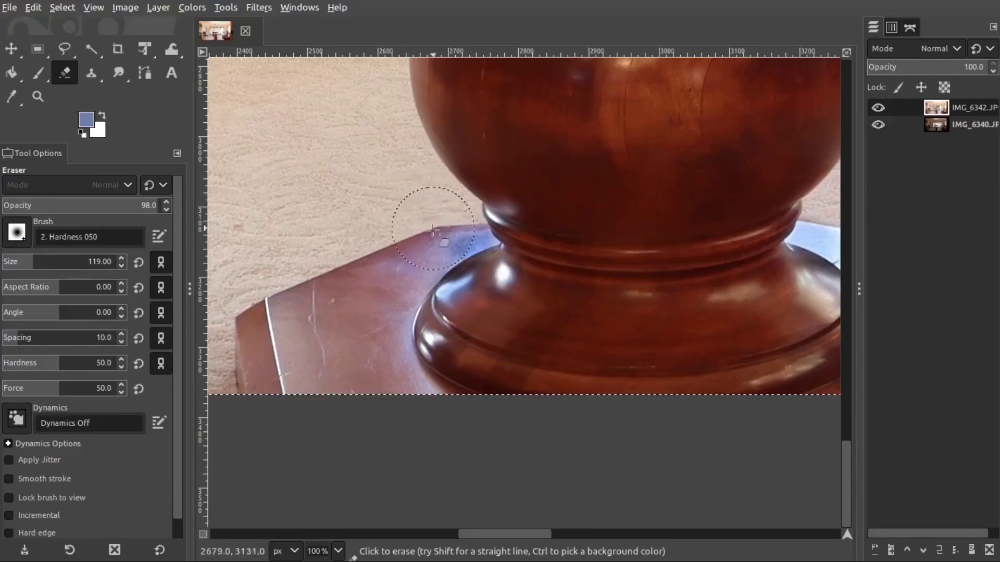
# Erase the overexposed upper and middle parts of the shade on the wall lamp above the desk
pyautogui.scroll(-3, 388, 273)
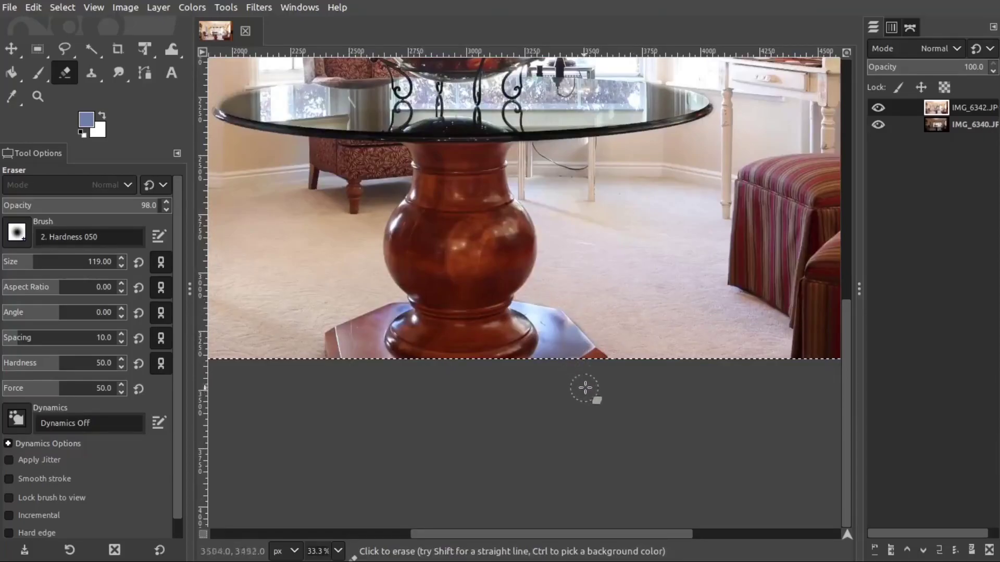
pyautogui.scroll(-1, 584, 390)
pyautogui.scroll(5, 580, 415)
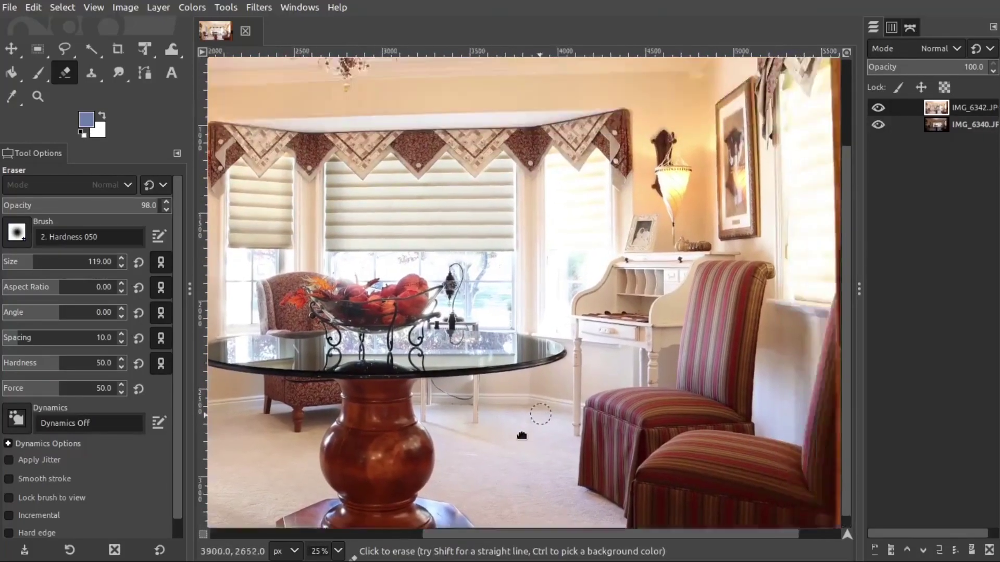
pyautogui.scroll(4, 594, 267)
pyautogui.scroll(-4, 576, 241)
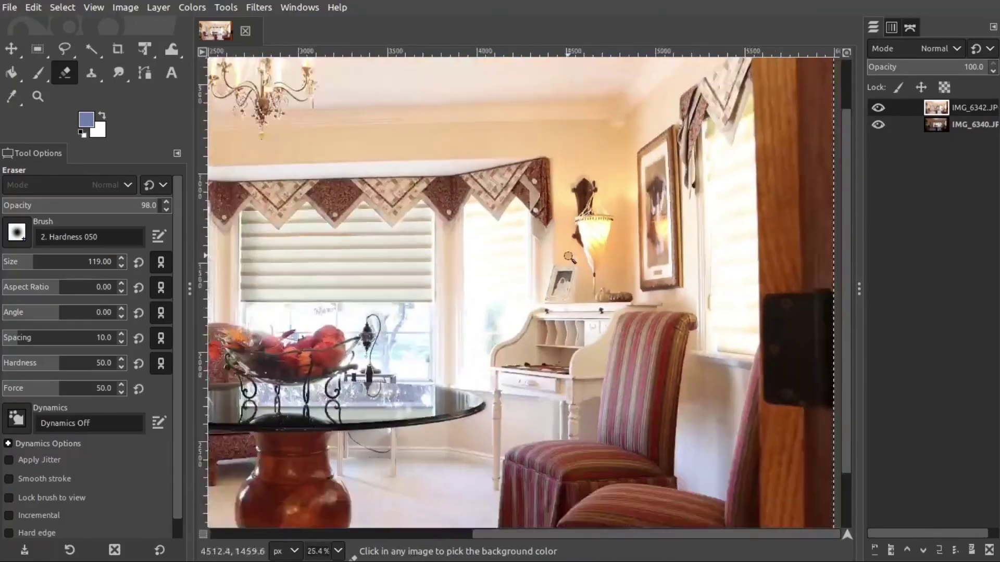
pyautogui.scroll(4, 590, 253)
pyautogui.scroll(-1, 604, 239)
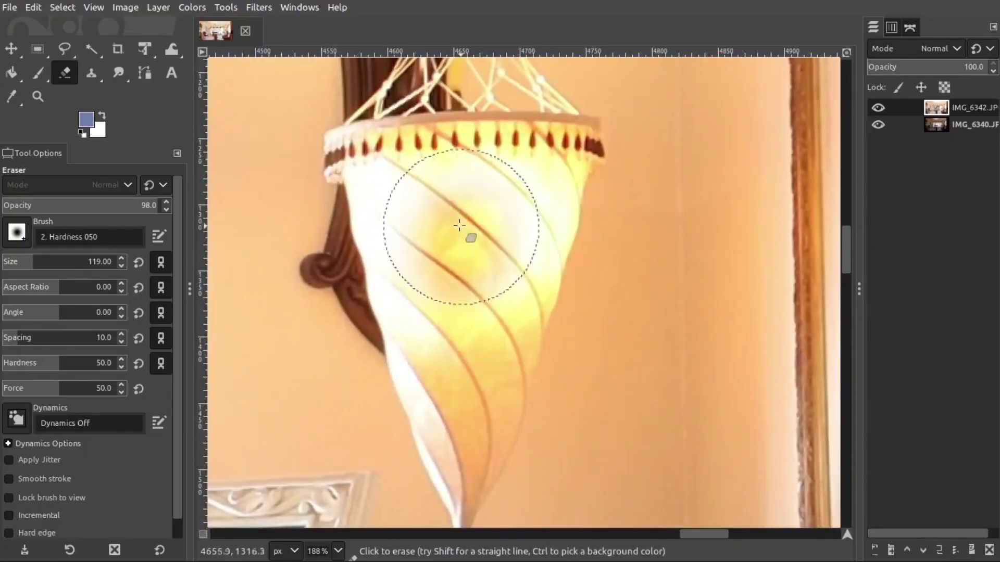
pyautogui.moveTo(419, 183)
pyautogui.mouseDown()
pyautogui.moveTo(381, 171)
pyautogui.moveTo(505, 176)
pyautogui.moveTo(555, 162)
pyautogui.moveTo(535, 191)
pyautogui.moveTo(474, 349)
pyautogui.moveTo(451, 254)
pyautogui.moveTo(415, 218)
pyautogui.moveTo(428, 319)
pyautogui.moveTo(392, 196)
pyautogui.moveTo(446, 345)
pyautogui.moveTo(490, 335)
pyautogui.mouseUp()
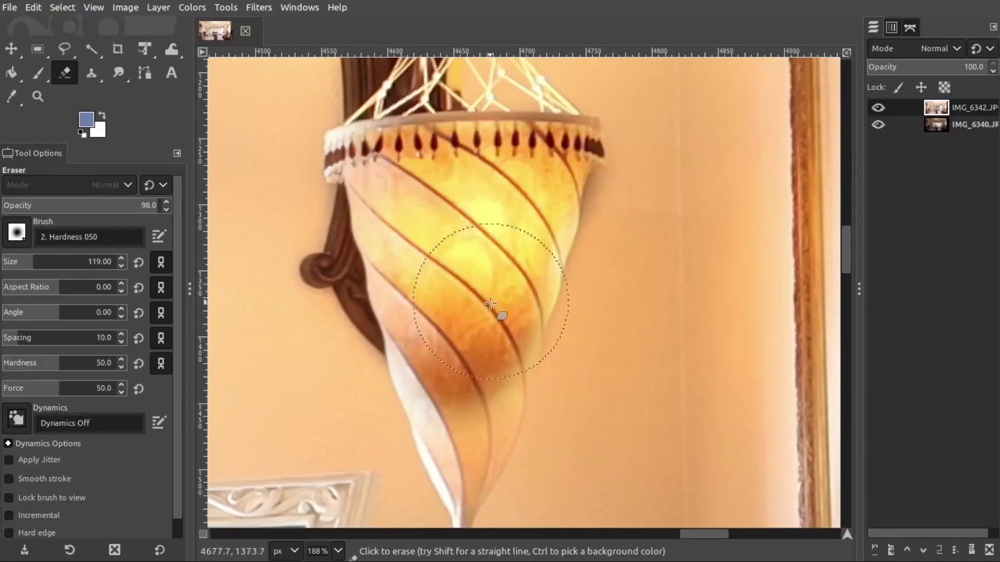
# Erase the lower part of the wall lamp's shade down to its tip, keeping the surrounding wall bright
pyautogui.scroll(-2, 468, 315)
pyautogui.scroll(-3, 462, 338)
pyautogui.moveTo(480, 297)
pyautogui.mouseDown()
pyautogui.moveTo(508, 280)
pyautogui.moveTo(522, 349)
pyautogui.moveTo(542, 252)
pyautogui.mouseUp()
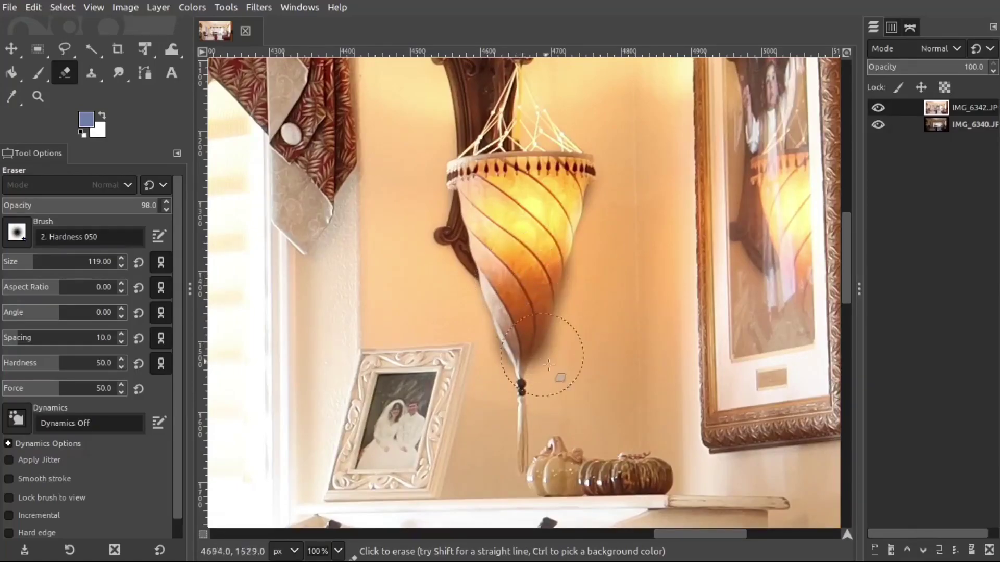
pyautogui.moveTo(600, 266)
pyautogui.mouseDown()
pyautogui.moveTo(558, 389)
pyautogui.moveTo(507, 410)
pyautogui.moveTo(472, 349)
pyautogui.moveTo(487, 385)
pyautogui.mouseUp()
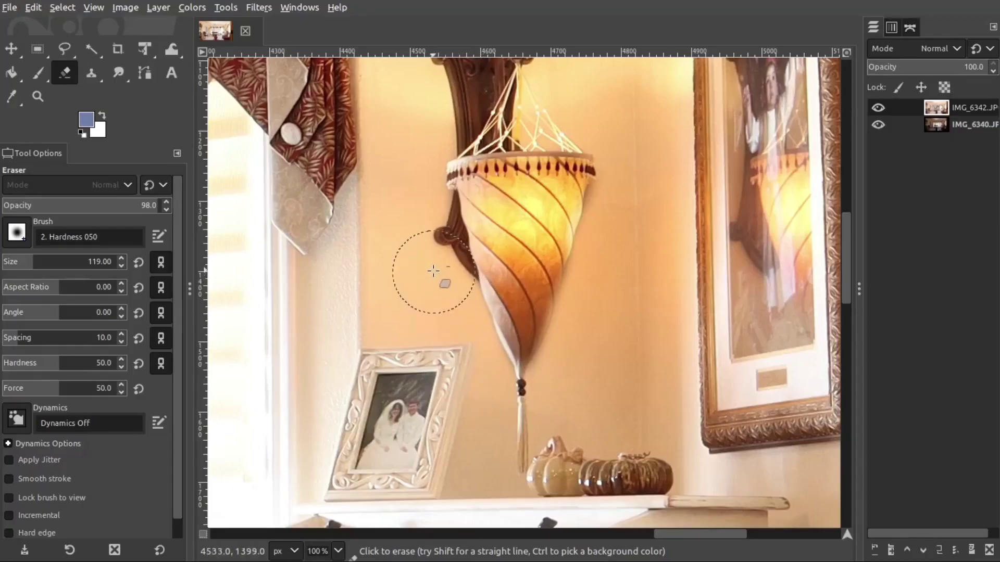
# Erase the overexposed lamp reflection in the glass of the framed picture on the right wall
pyautogui.moveTo(612, 289)
pyautogui.mouseDown()
pyautogui.moveTo(603, 308)
pyautogui.moveTo(433, 305)
pyautogui.moveTo(436, 357)
pyautogui.mouseUp()
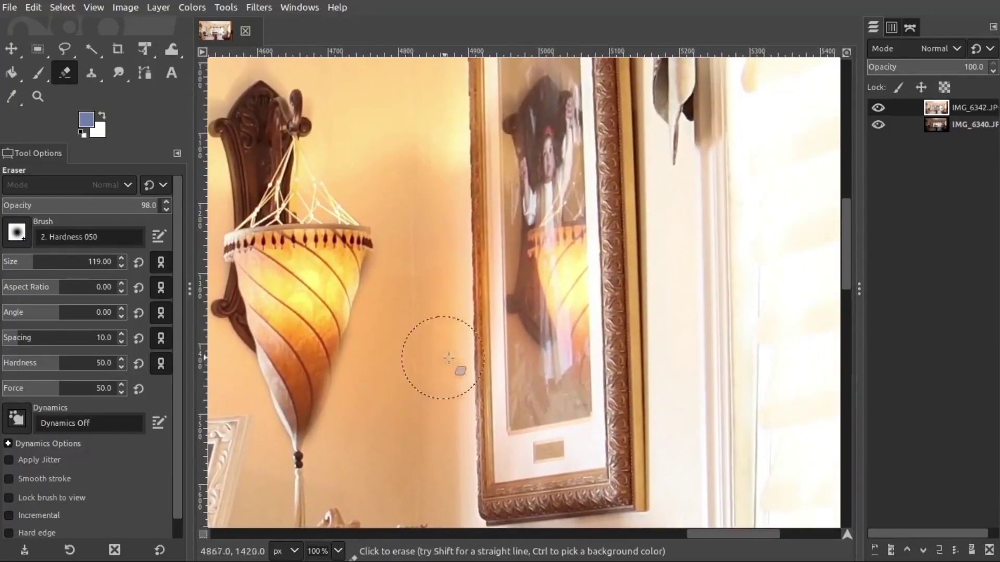
pyautogui.moveTo(570, 286)
pyautogui.mouseDown()
pyautogui.moveTo(574, 332)
pyautogui.moveTo(559, 231)
pyautogui.moveTo(533, 340)
pyautogui.moveTo(508, 354)
pyautogui.moveTo(536, 308)
pyautogui.moveTo(476, 229)
pyautogui.moveTo(540, 187)
pyautogui.moveTo(528, 191)
pyautogui.moveTo(538, 161)
pyautogui.mouseUp()
pyautogui.scroll(-2, 621, 305)
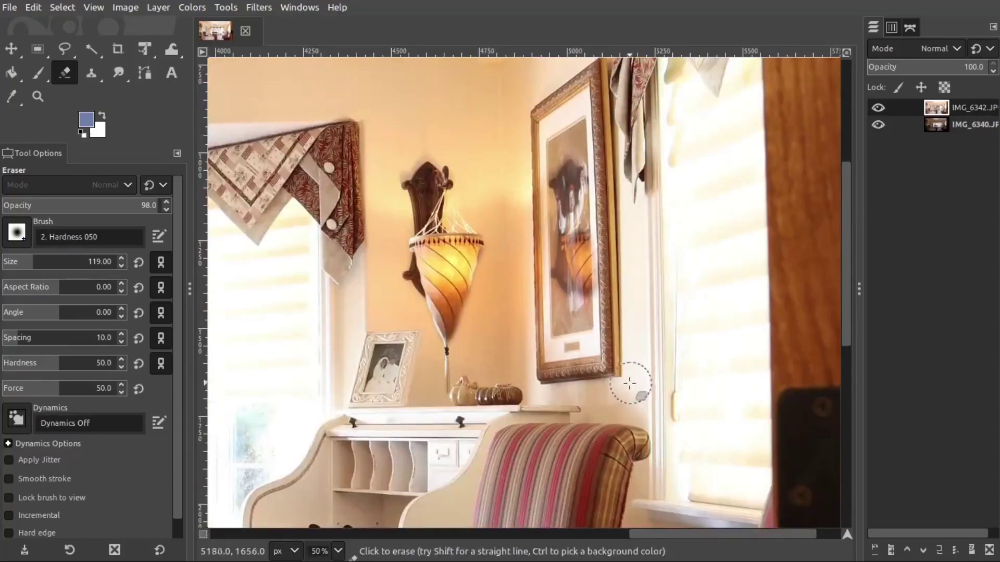
pyautogui.moveTo(579, 368); pyautogui.dragTo(448, 327)
pyautogui.scroll(-2, 448, 327)
pyautogui.moveTo(396, 375); pyautogui.dragTo(646, 366)
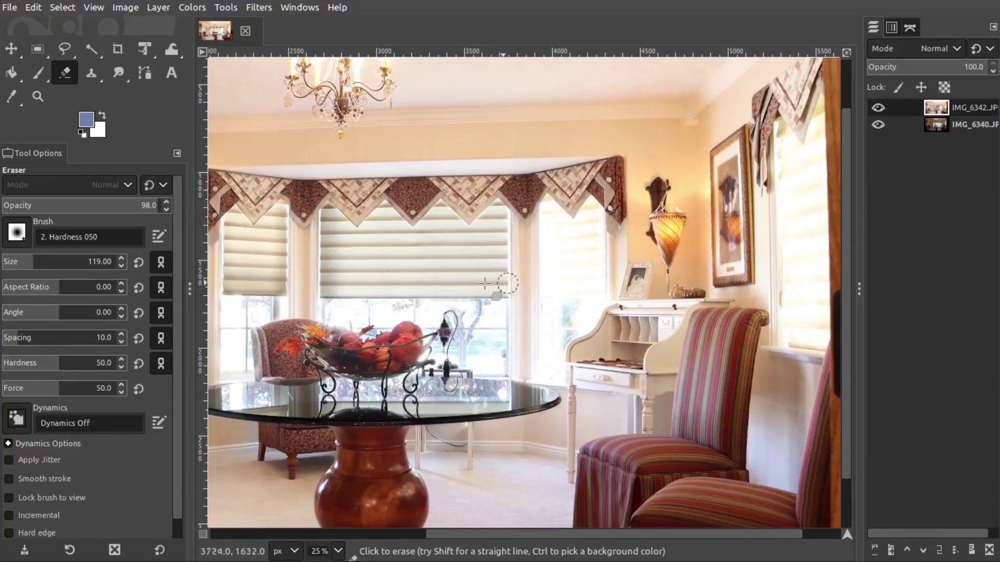
# Start a path on the right bay window where its left trim meets the valance, and add an anchor at the first valance peak
pyautogui.click(150, 76)
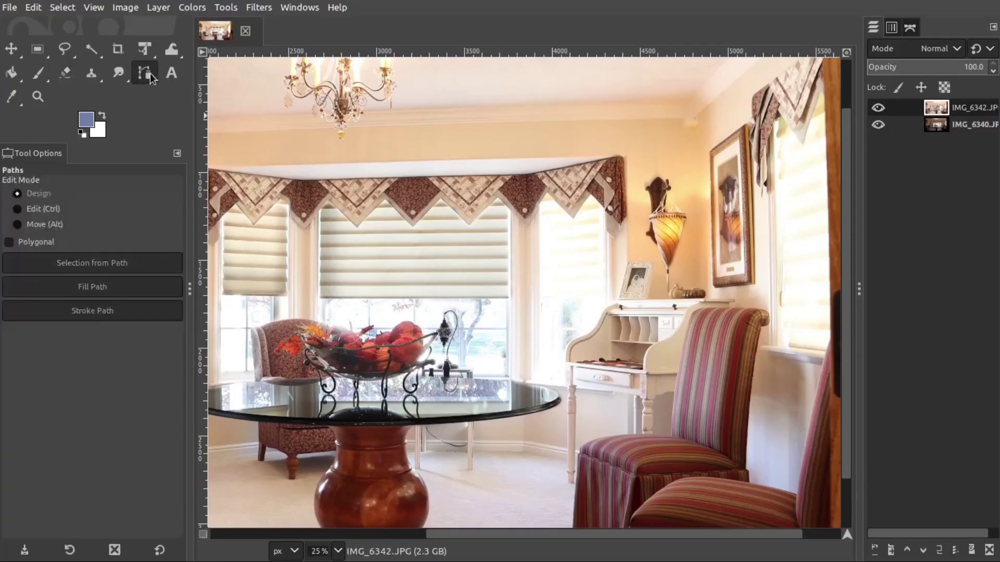
pyautogui.scroll(5, 592, 288)
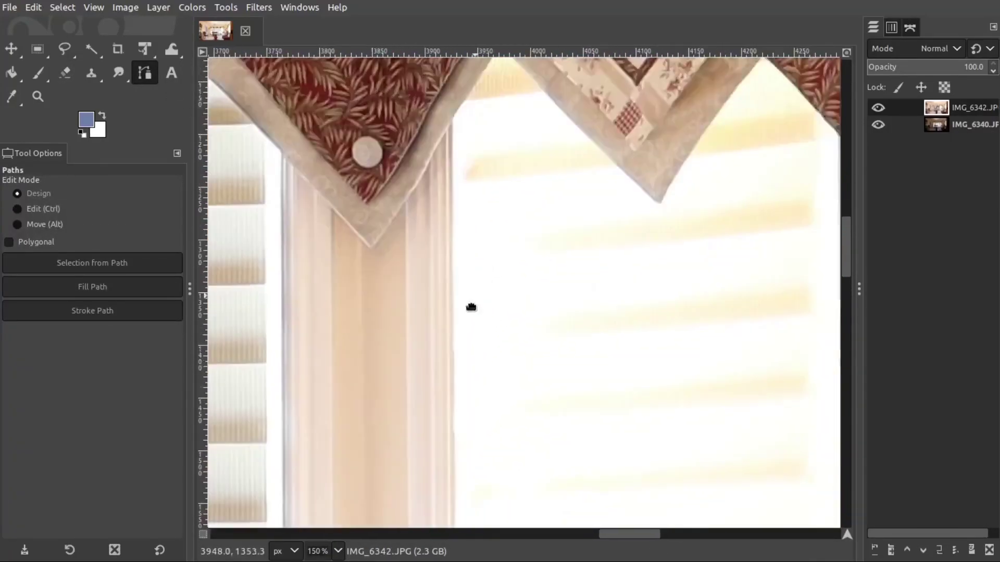
pyautogui.moveTo(471, 308); pyautogui.dragTo(455, 352)
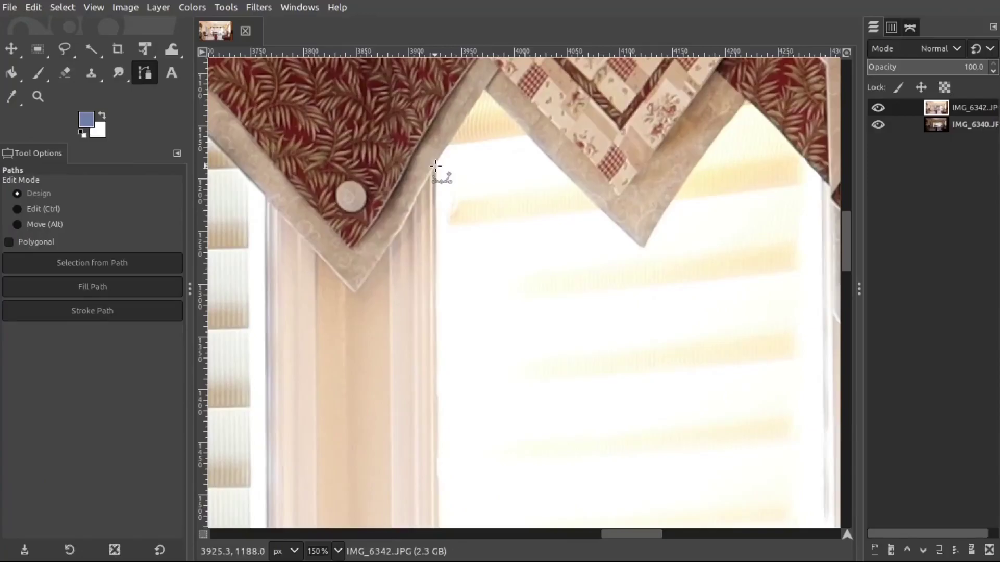
pyautogui.click(436, 166)
pyautogui.moveTo(436, 166); pyautogui.dragTo(402, 313)
pyautogui.click(441, 236)
# Extend the path with anchors at the valance's lowest tip, partway up its next edge, and at the second valance peak
pyautogui.scroll(2, 504, 300)
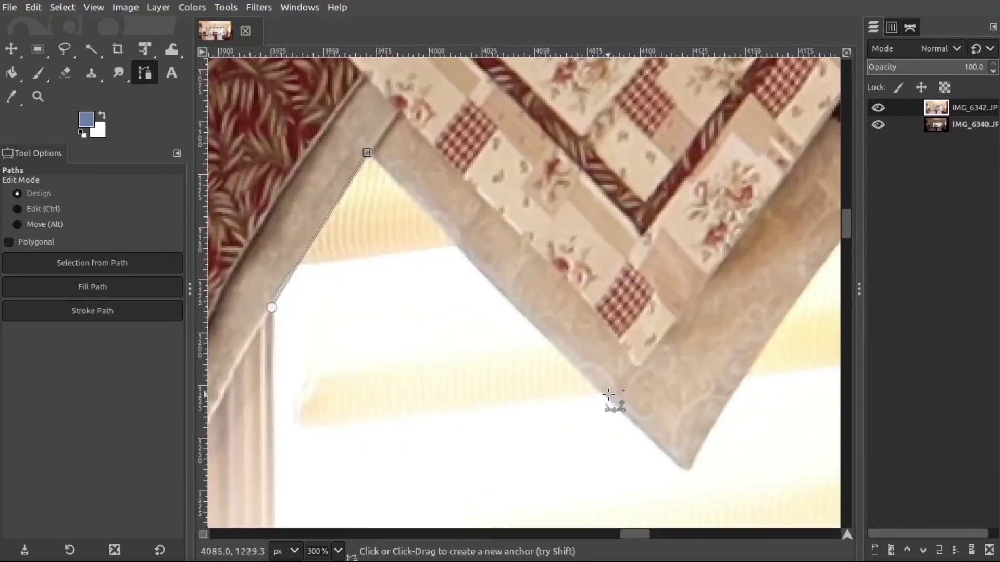
pyautogui.click(687, 471)
pyautogui.moveTo(687, 470); pyautogui.dragTo(685, 474)
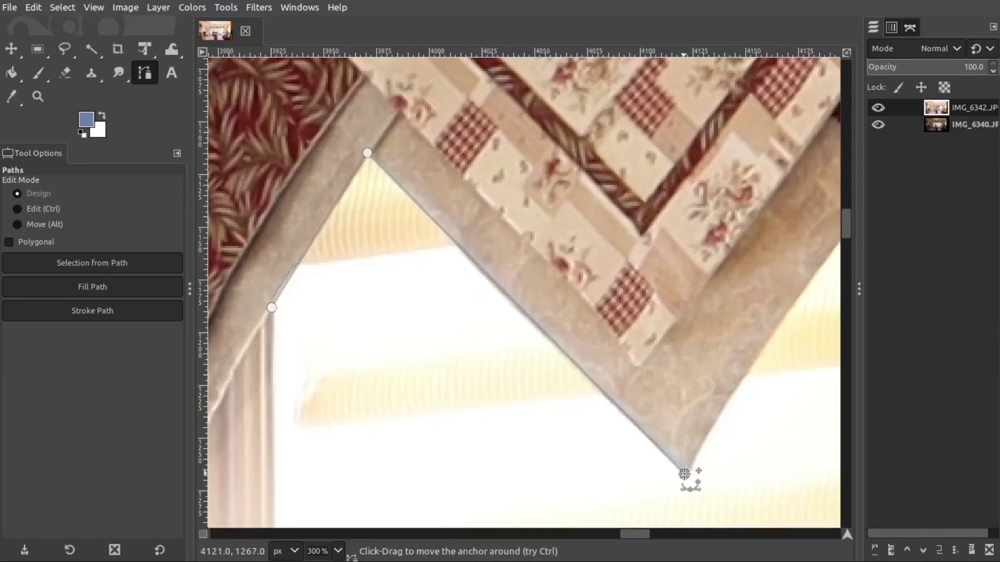
pyautogui.hscroll(5, 475, 339)
pyautogui.scroll(1, 475, 339)
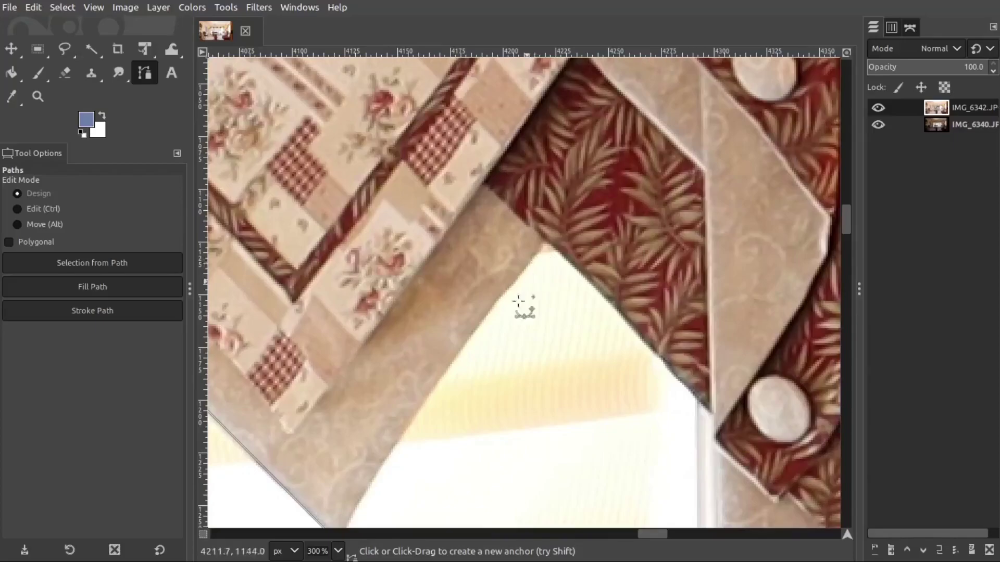
pyautogui.moveTo(445, 371); pyautogui.dragTo(472, 335)
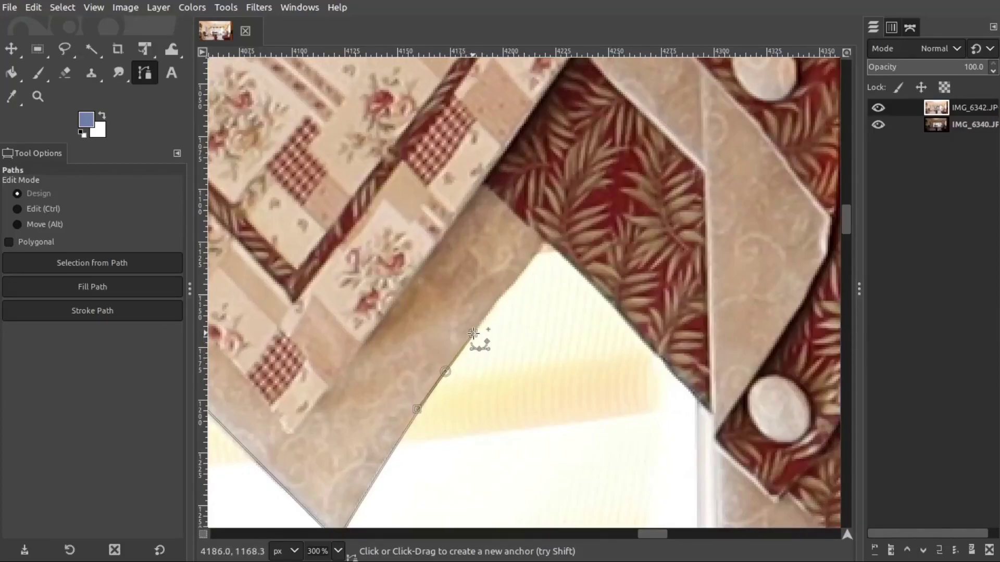
pyautogui.click(547, 243)
# Continue the path to where the valance meets the window's right trim, then straight down the trim to the desk's upper edge
pyautogui.hscroll(2, 521, 287)
pyautogui.scroll(-1, 521, 286)
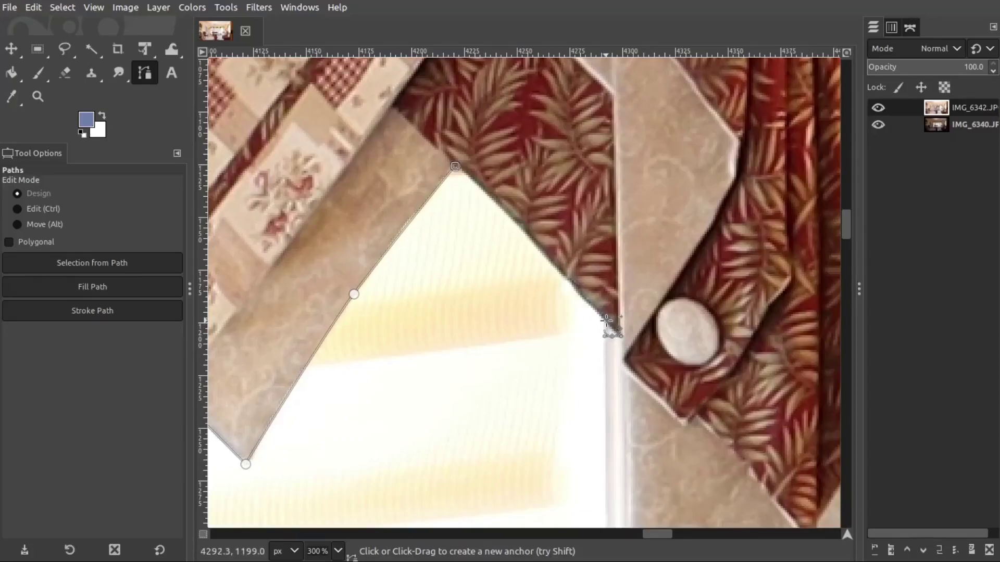
pyautogui.click(605, 320)
pyautogui.scroll(-2, 606, 325)
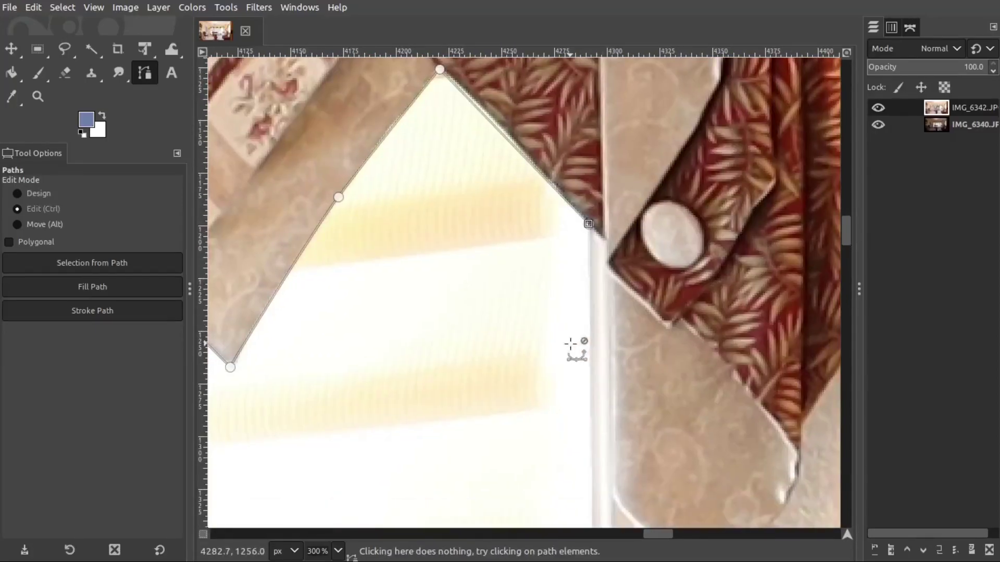
pyautogui.scroll(-2, 576, 349)
pyautogui.scroll(-6, 597, 401)
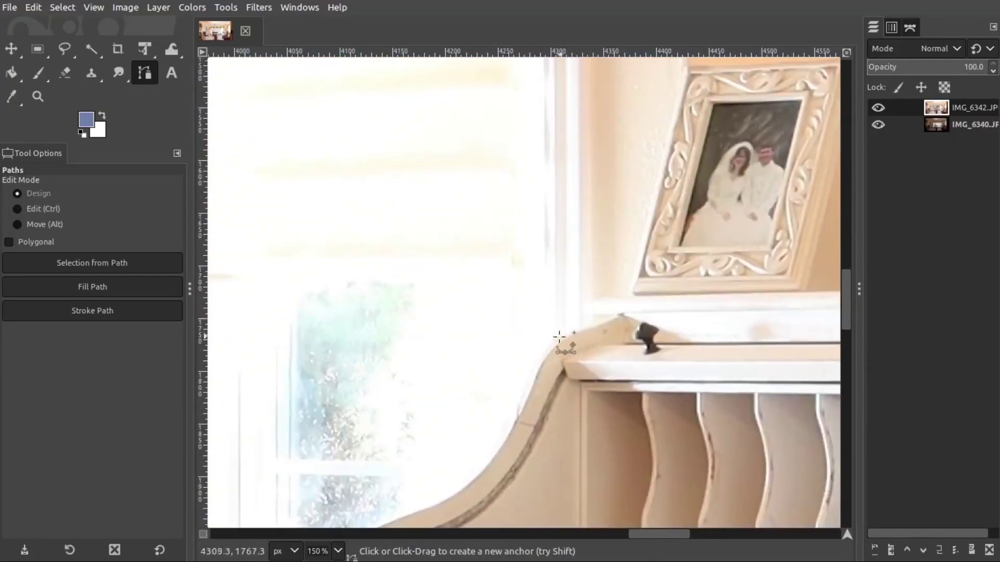
pyautogui.click(547, 337)
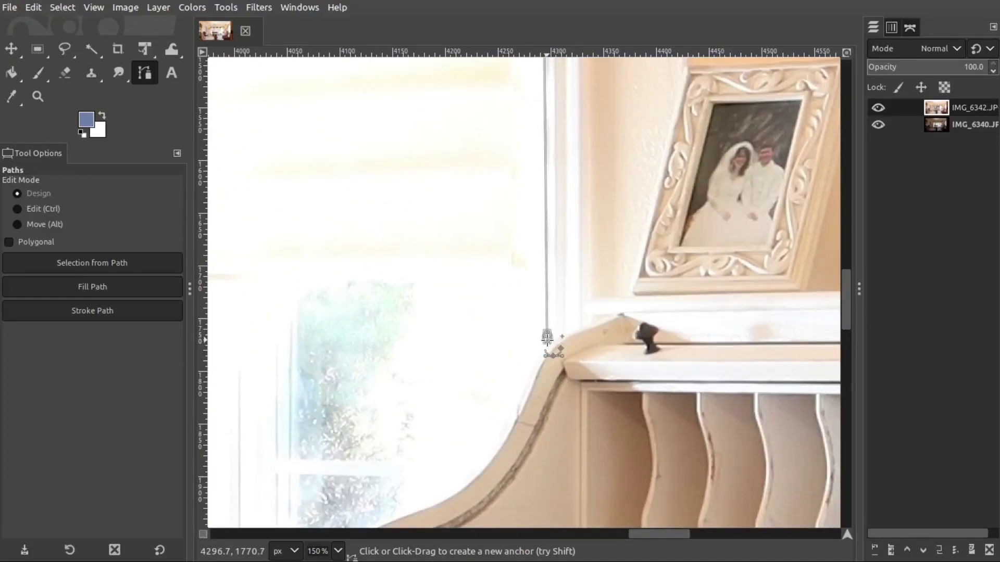
pyautogui.hotkey('ctrl', 'z')
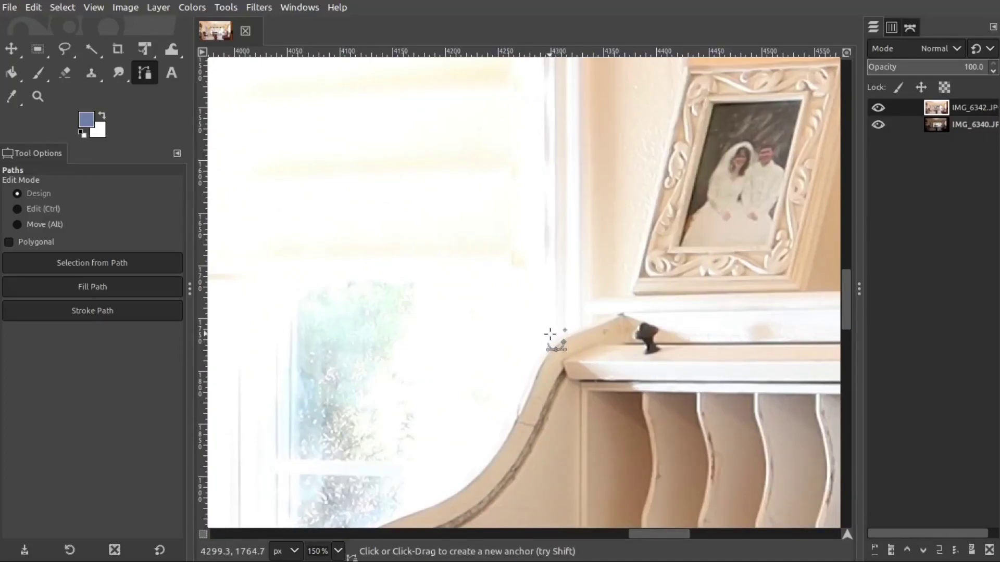
pyautogui.click(549, 341)
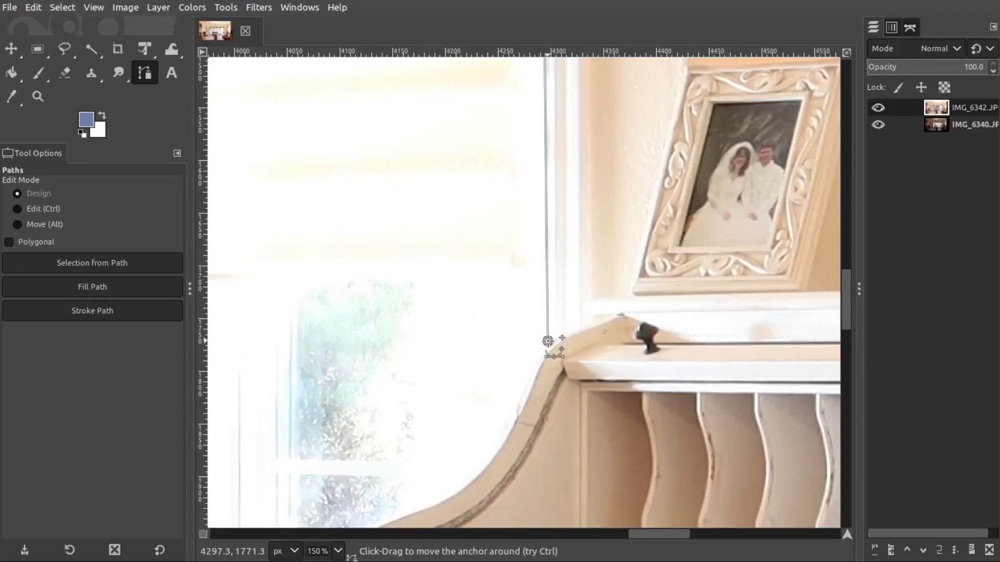
# Add the last path anchor low on the window's left trim, below the end of the shade
pyautogui.hscroll(-5, 383, 396)
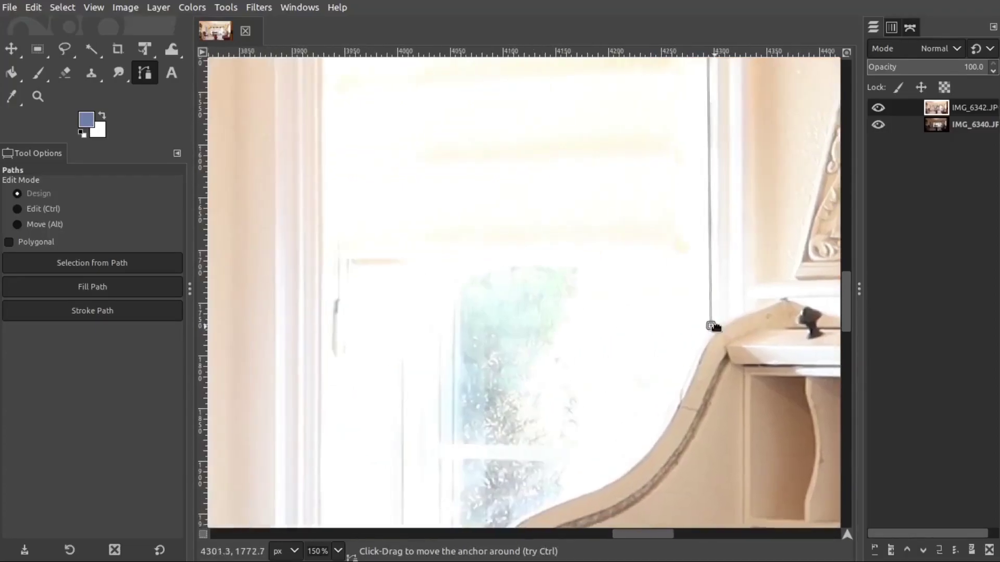
pyautogui.click(325, 378)
pyautogui.scroll(8, 432, 500)
pyautogui.hscroll(-3, 445, 399)
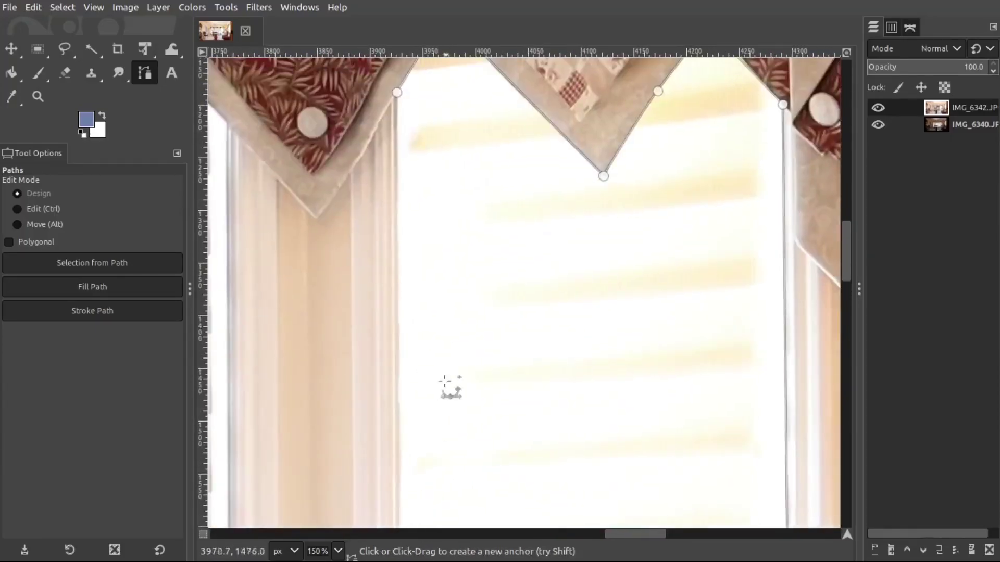
# Convert the window path to a selection, delete that area from the bright IMG_6342 layer, and clear the selection
pyautogui.hotkey('shift', 'v')
pyautogui.scroll(-2, 504, 313)
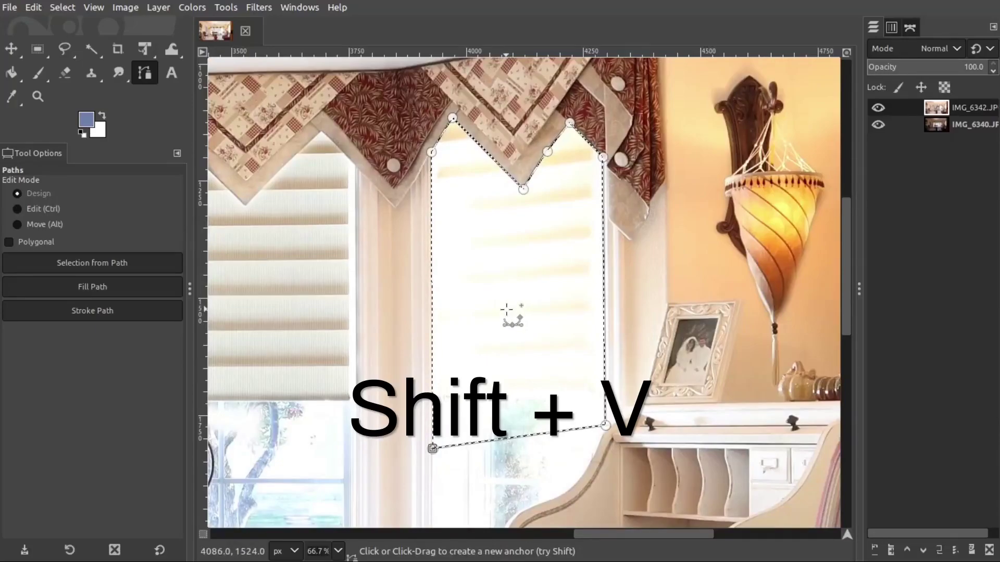
pyautogui.press('Delete')
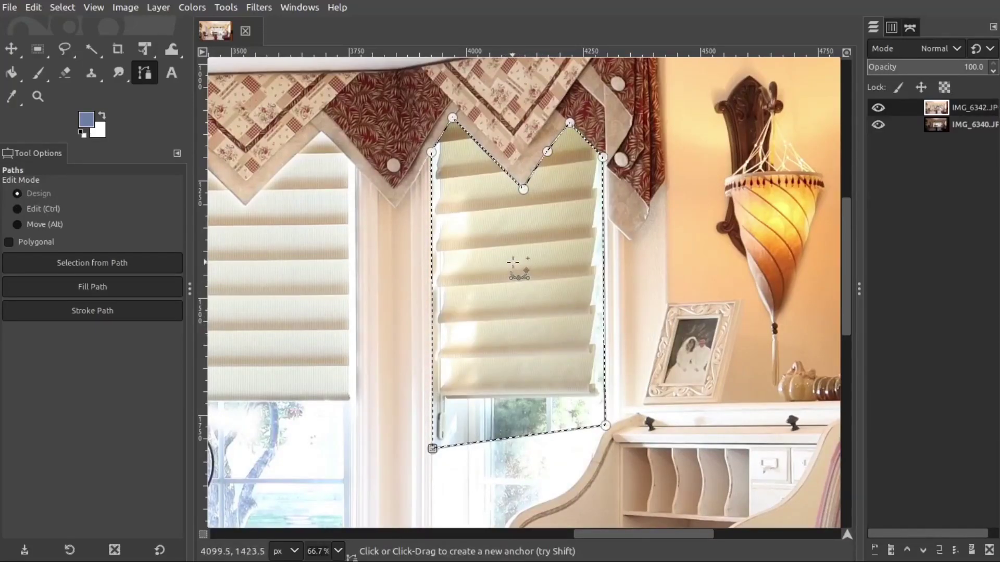
pyautogui.hotkey('ctrl', 'shift', 'a')
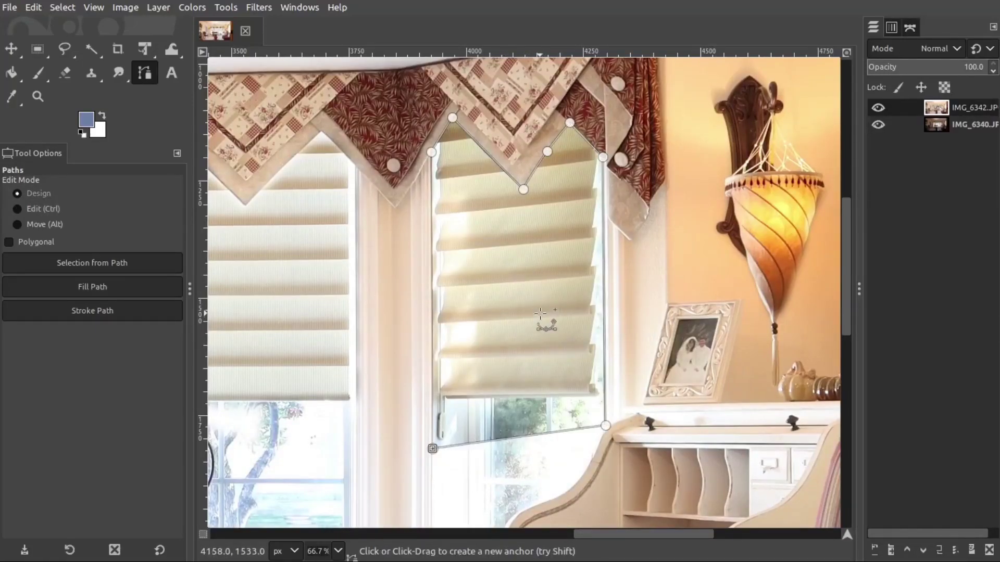
# Switch to the Eraser and erase the overexposed lower panes of the right bay window, below the cleared shade area
pyautogui.click(65, 72)
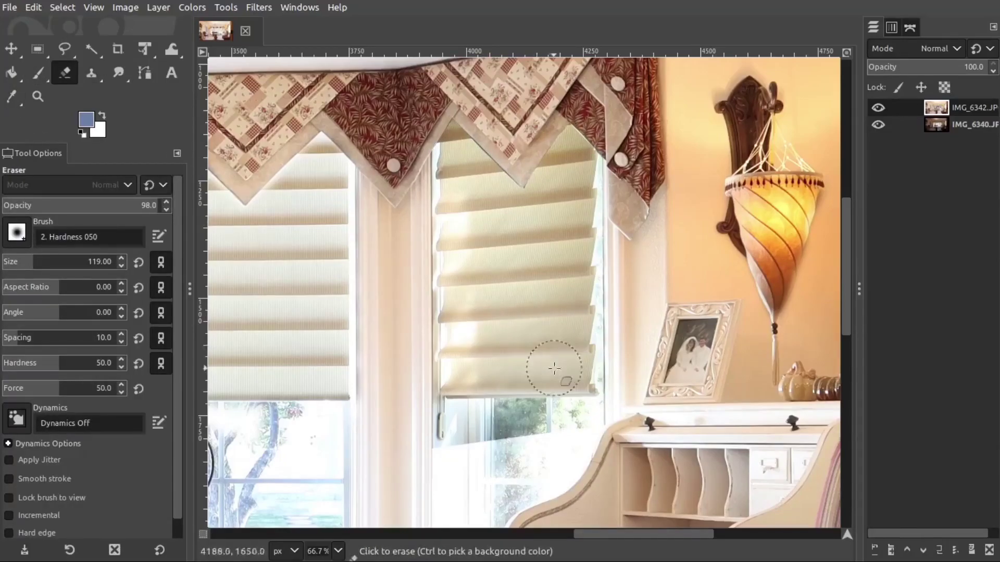
pyautogui.scroll(-2, 555, 368)
pyautogui.keyDown('ctrl'); pyautogui.scroll(-1, 521, 290); pyautogui.keyUp('ctrl')
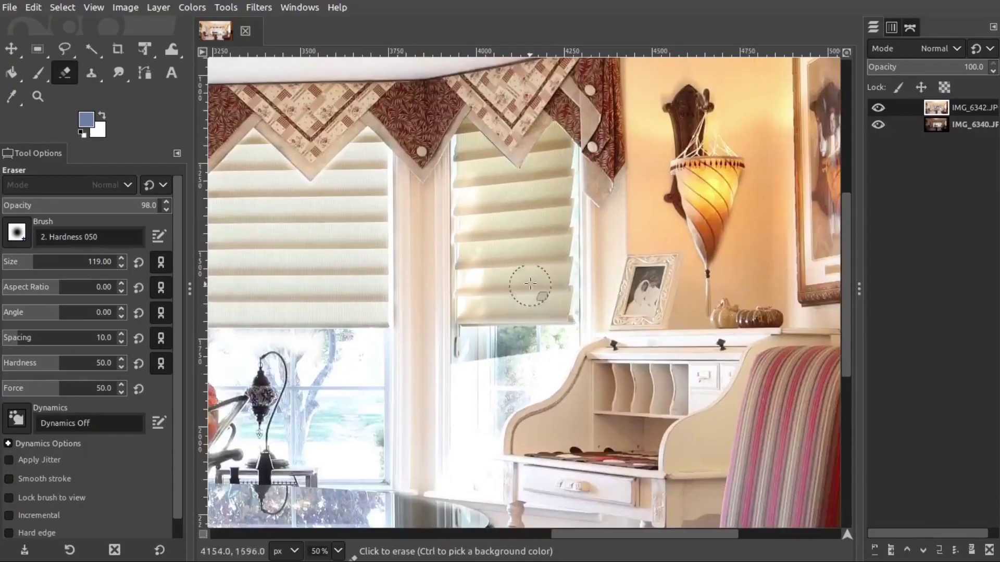
pyautogui.scroll(2, 526, 286)
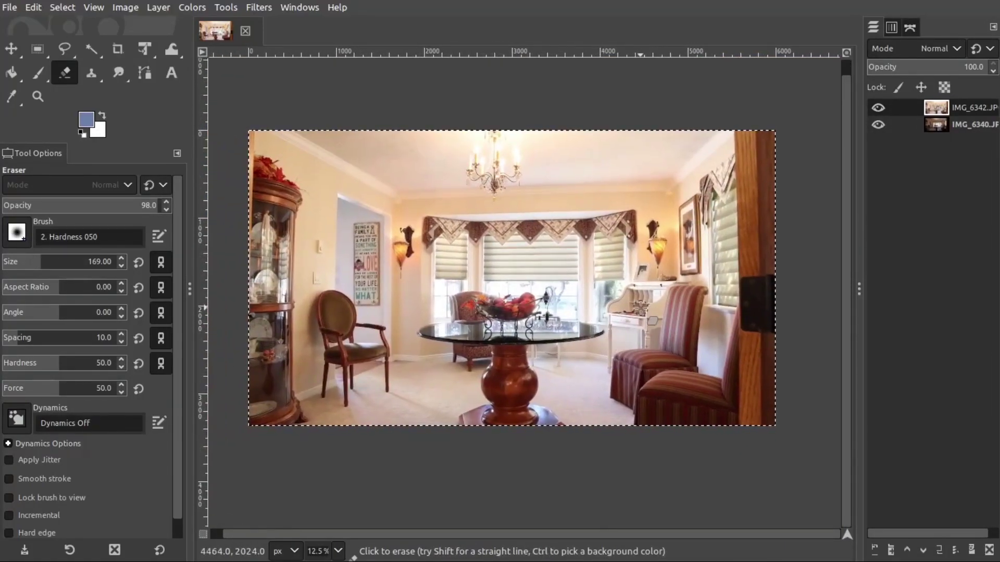
# Reduce the eraser size to 49 and erase the overexposed upper part and candle bulbs of the ceiling chandelier
pyautogui.press('ctrl')
pyautogui.scroll(3, 497, 262)
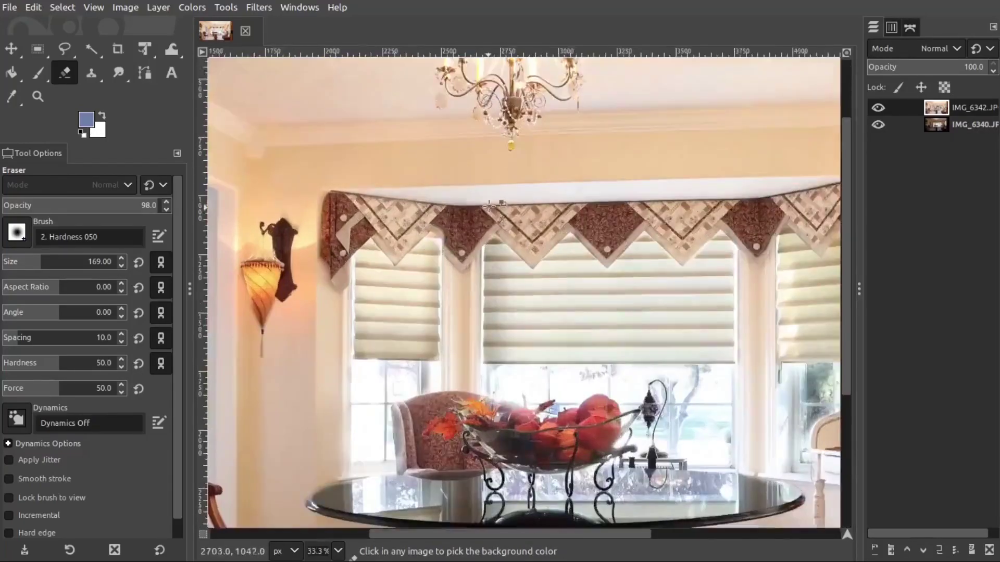
pyautogui.scroll(2, 477, 301)
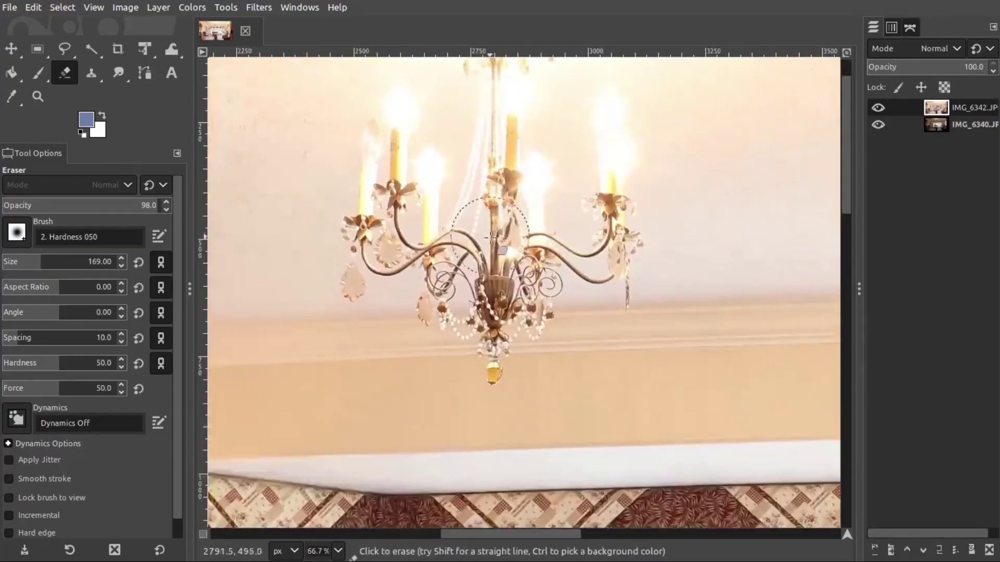
pyautogui.scroll(3, 489, 270)
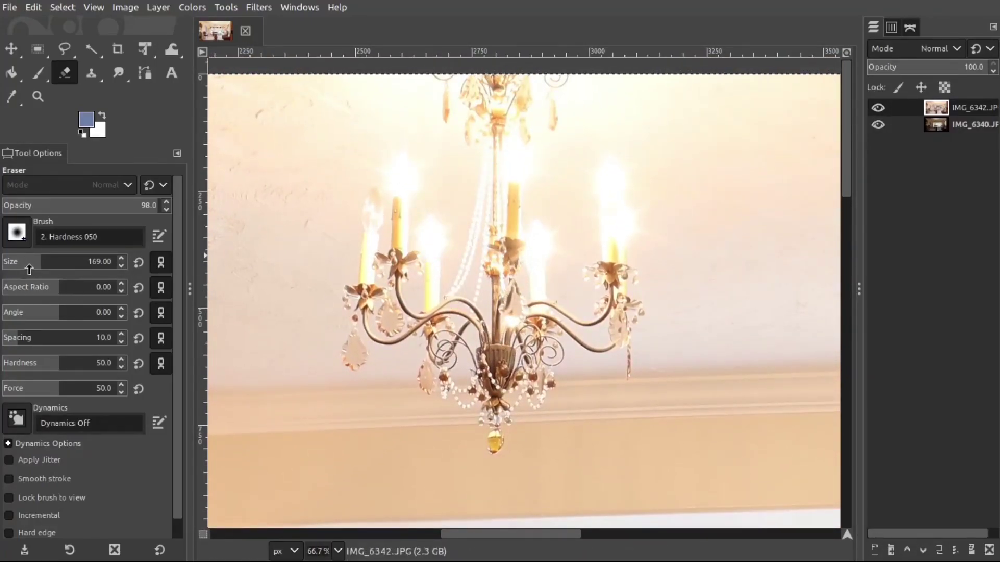
pyautogui.moveTo(25, 268)
pyautogui.mouseDown()
pyautogui.moveTo(53, 263)
pyautogui.moveTo(27, 267)
pyautogui.mouseUp()
pyautogui.press('1')
pyautogui.scroll(2, 469, 146)
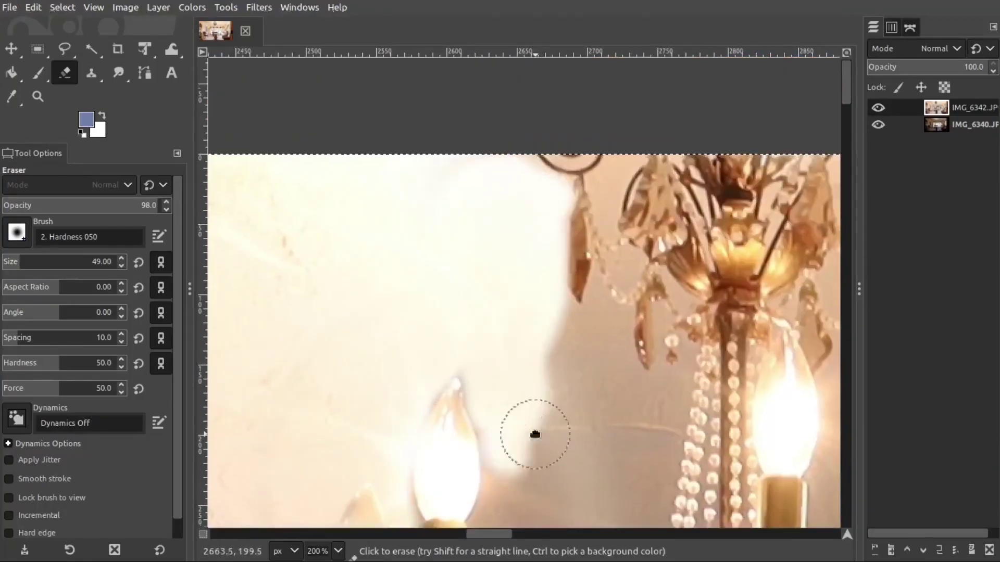
pyautogui.moveTo(536, 434); pyautogui.dragTo(412, 382)
pyautogui.moveTo(486, 139)
pyautogui.mouseDown()
pyautogui.moveTo(508, 201)
pyautogui.moveTo(489, 446)
pyautogui.moveTo(397, 352)
pyautogui.moveTo(471, 230)
pyautogui.mouseUp()
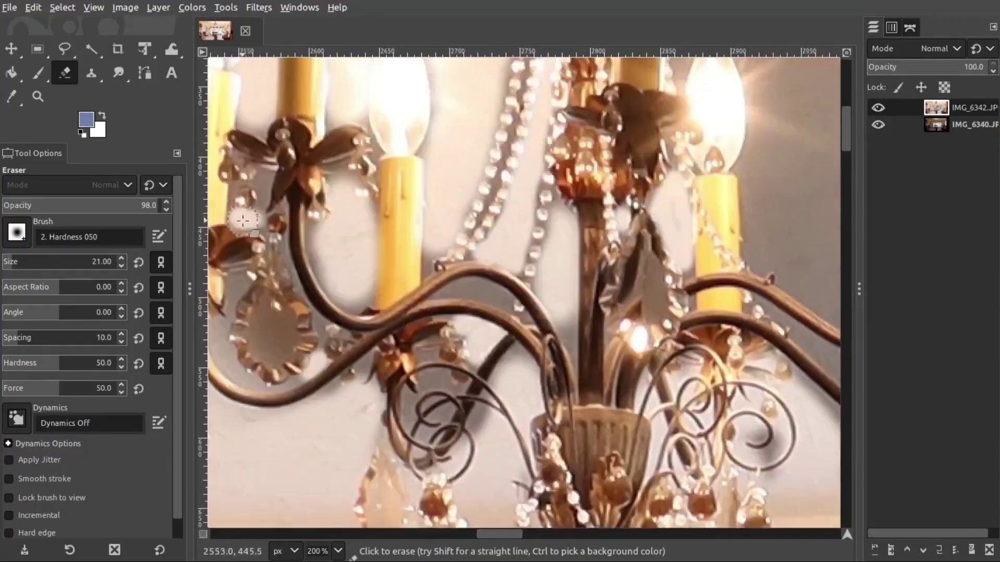
# Erase the chandelier's curved arms, candle holders and hanging crystals with the eraser at size 21
pyautogui.moveTo(245, 218); pyautogui.dragTo(600, 306)
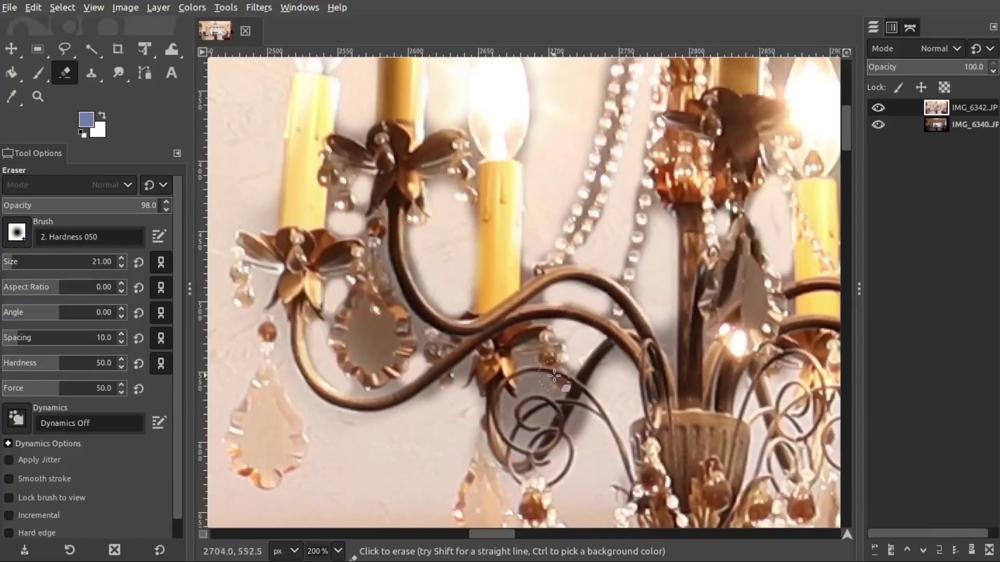
pyautogui.scroll(2, 600, 307)
pyautogui.scroll(-4, 402, 224)
pyautogui.scroll(5, 579, 381)
pyautogui.moveTo(687, 260)
pyautogui.mouseDown()
pyautogui.moveTo(615, 358)
pyautogui.moveTo(763, 243)
pyautogui.moveTo(518, 261)
pyautogui.moveTo(542, 236)
pyautogui.moveTo(474, 352)
pyautogui.moveTo(500, 358)
pyautogui.moveTo(576, 464)
pyautogui.moveTo(431, 194)
pyautogui.moveTo(455, 304)
pyautogui.mouseUp()
pyautogui.scroll(-2, 614, 357)
# Adjust the eraser down to size 17 and erase the remaining fine details around the chandelier's candles and crystals
pyautogui.press(']')
pyautogui.scroll(-4, 585, 285)
pyautogui.moveTo(583, 281)
pyautogui.mouseDown()
pyautogui.moveTo(614, 364)
pyautogui.moveTo(576, 375)
pyautogui.mouseUp()
pyautogui.scroll(-2, 576, 375)
pyautogui.scroll(6, 547, 250)
pyautogui.press('[')
pyautogui.moveTo(520, 313)
pyautogui.mouseDown()
pyautogui.moveTo(507, 480)
pyautogui.moveTo(523, 333)
pyautogui.mouseUp()
pyautogui.scroll(-3, 523, 334)
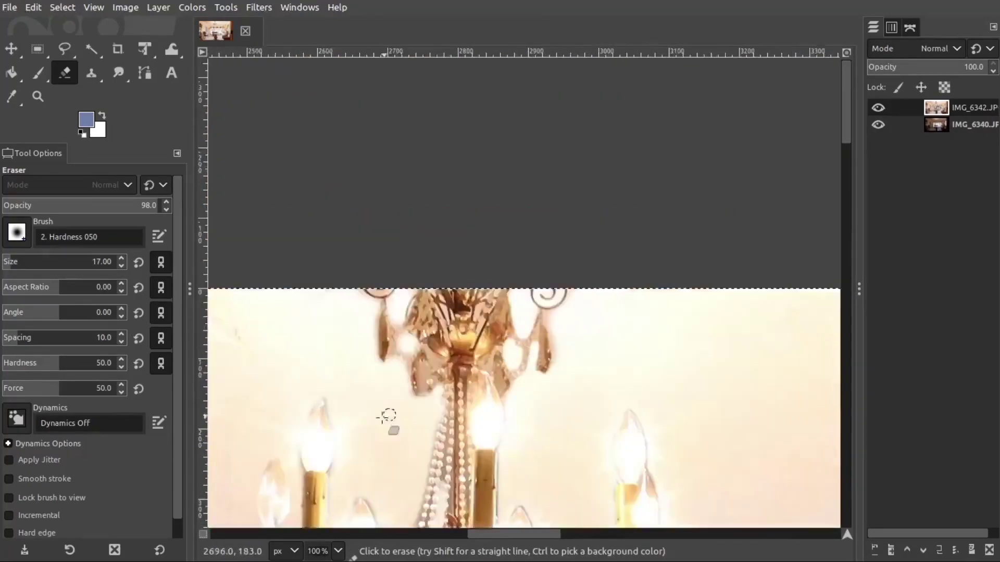
pyautogui.scroll(3, 524, 333)
pyautogui.scroll(-5, 513, 273)
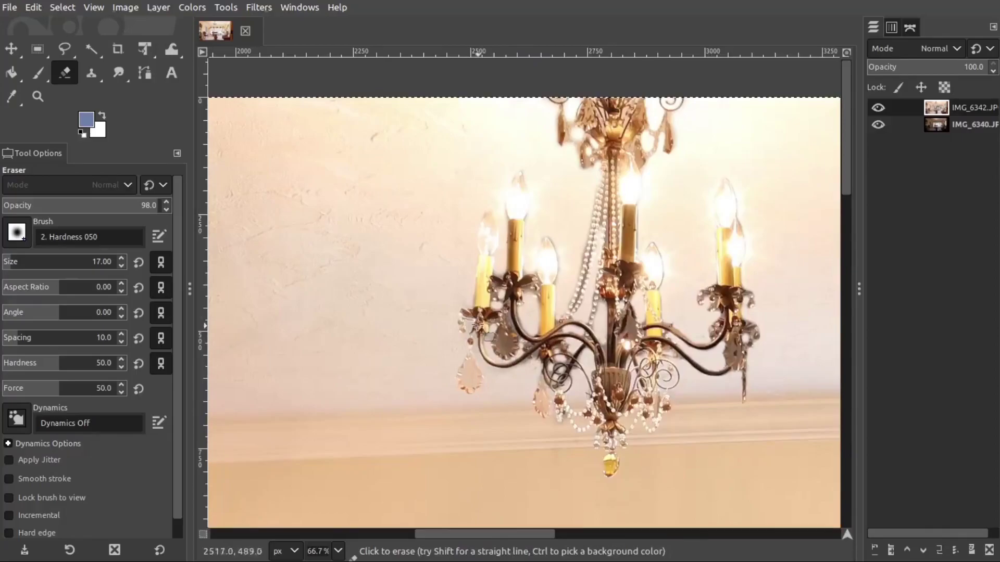
pyautogui.scroll(4, 479, 327)
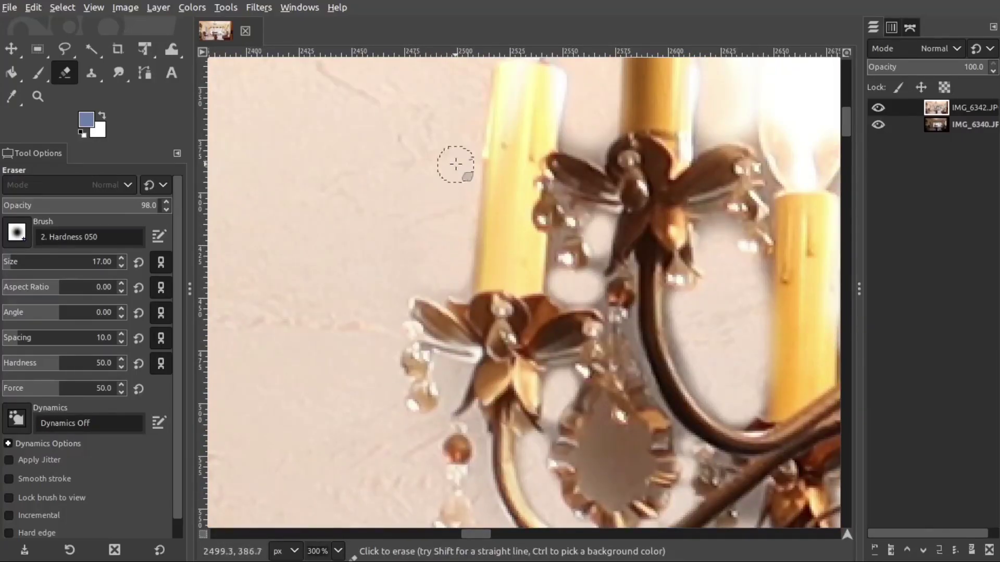
# Hide the darker IMG_6340 layer to examine which parts of the chandelier have been erased, and show it again
pyautogui.click(878, 124)
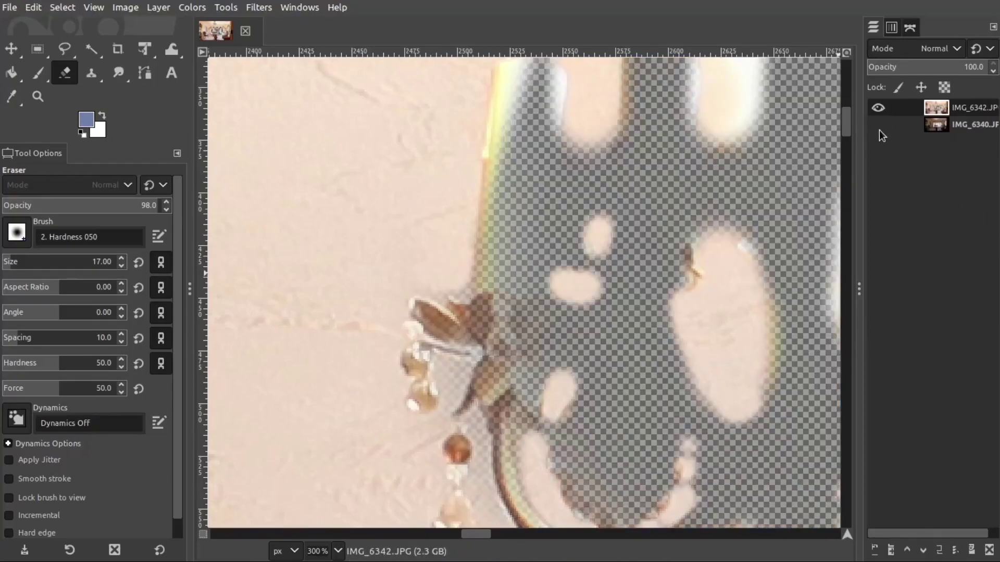
pyautogui.scroll(-2, 673, 339)
pyautogui.scroll(-2, 672, 340)
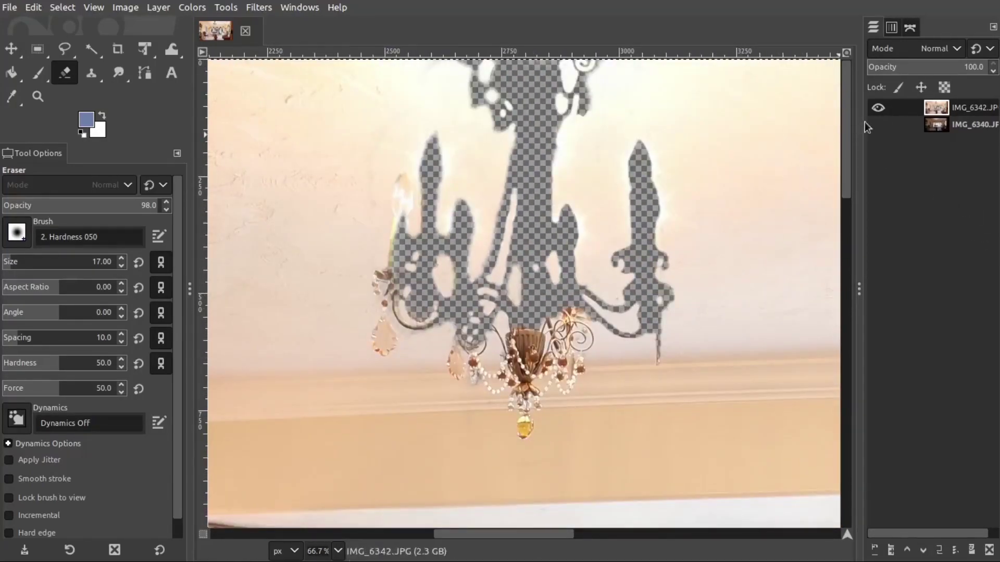
pyautogui.click(878, 125)
# Merge the bright IMG_6342 layer down into the IMG_6340 layer
pyautogui.scroll(-5, 780, 234)
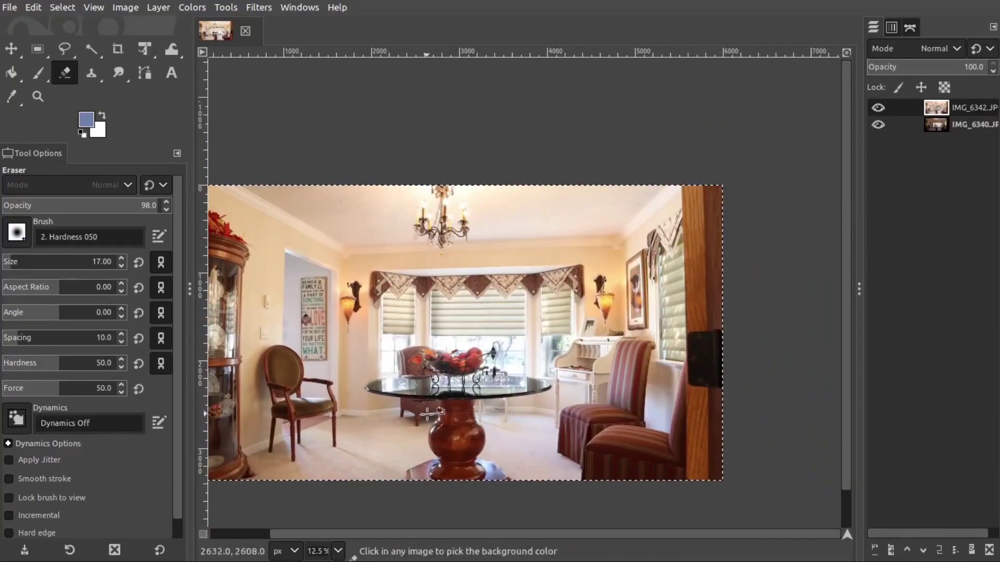
pyautogui.moveTo(472, 404); pyautogui.dragTo(554, 369)
pyautogui.scroll(1, 537, 379)
pyautogui.scroll(-1, 594, 346)
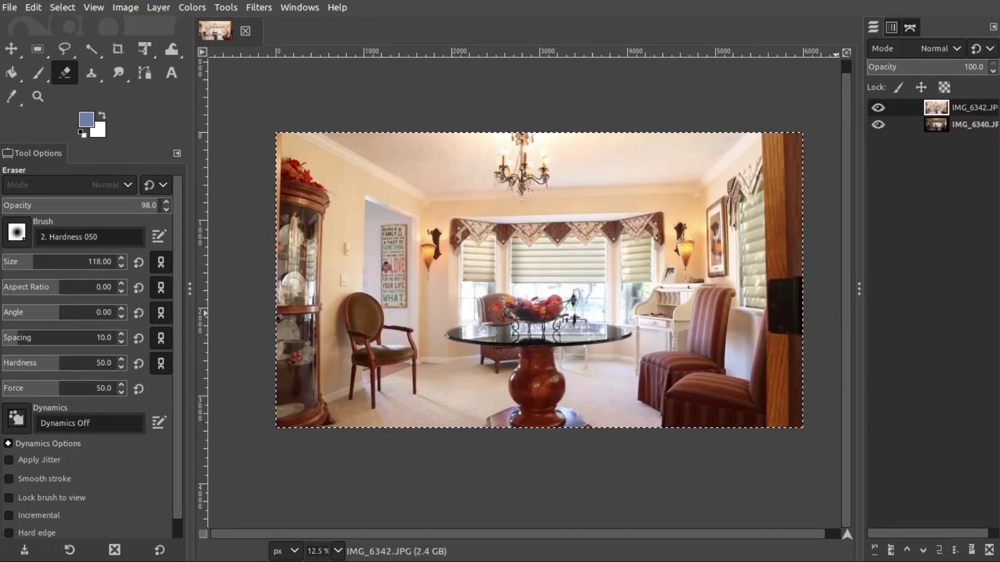
pyautogui.rightClick(962, 111)
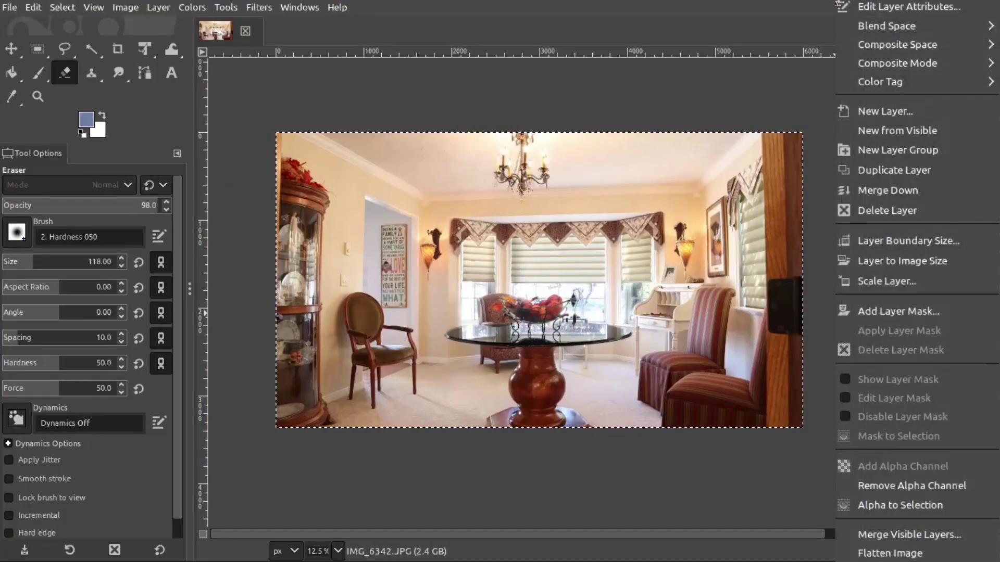
pyautogui.click(868, 189)
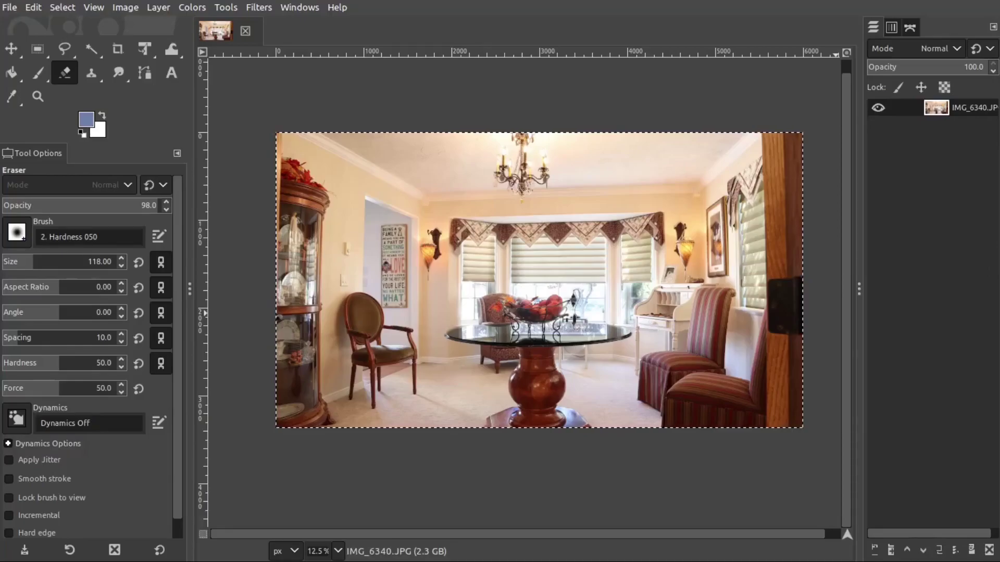
# Add IMG_6341.JPG to the image as a layer and place it beneath the merged IMG_6340 layer
pyautogui.moveTo(999, 151); pyautogui.dragTo(924, 165)
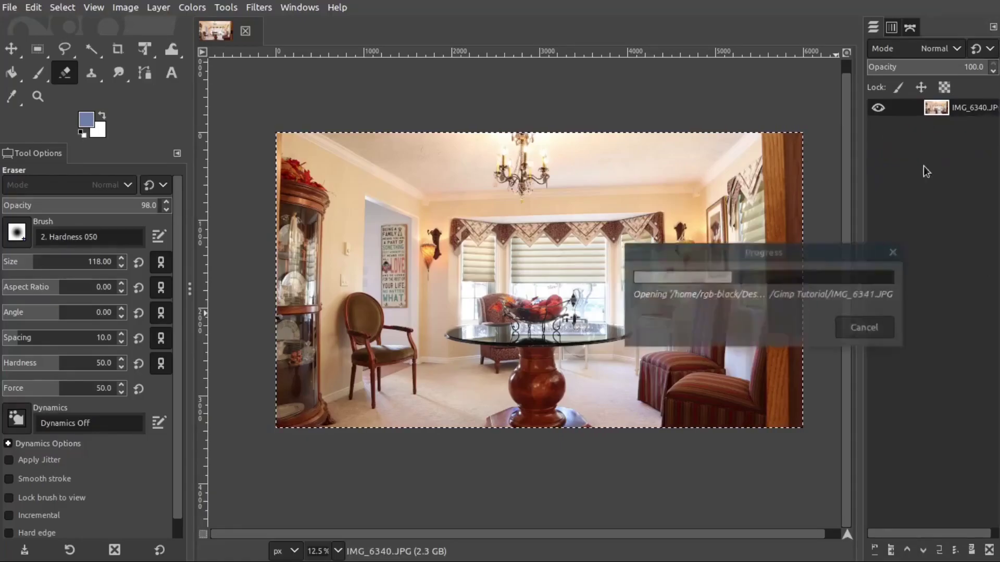
pyautogui.click(932, 113)
# Toggle the visibility of the merged IMG_6340 layer to compare it with the darker IMG_6341 exposure beneath
pyautogui.click(880, 108)
pyautogui.click(879, 108)
pyautogui.click(879, 108)
pyautogui.click(879, 108)
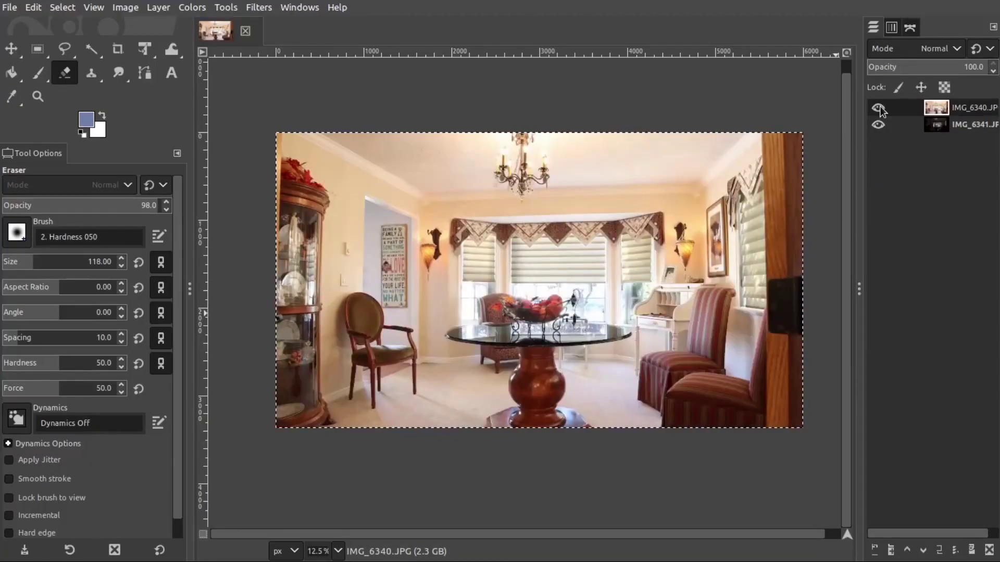
# Erase the overexposed pane beside the armchair from the IMG_6340 layer at brush size 118, hiding the IMG_6341 layer to find missed spots
pyautogui.click(880, 108)
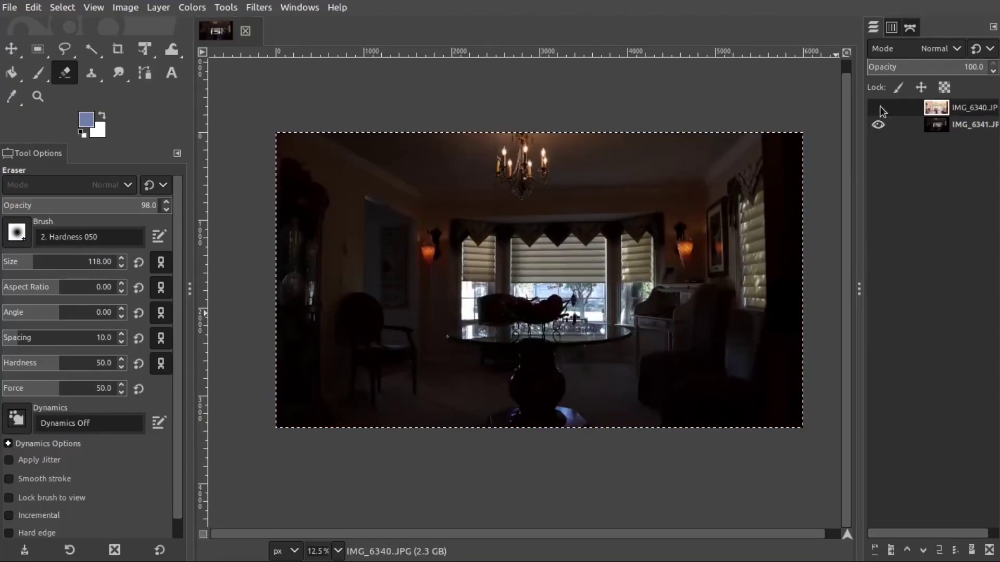
pyautogui.click(880, 107)
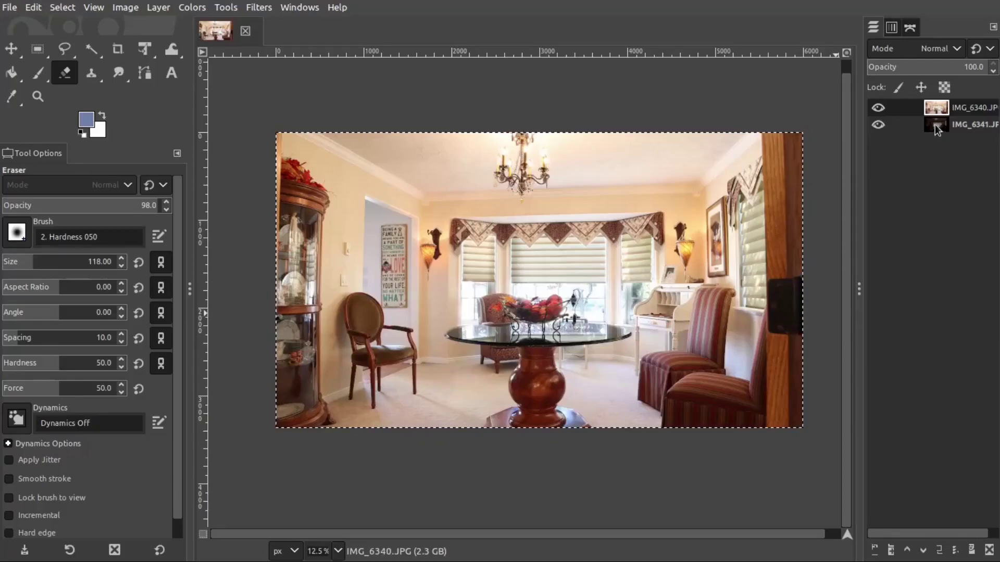
pyautogui.scroll(5, 469, 304)
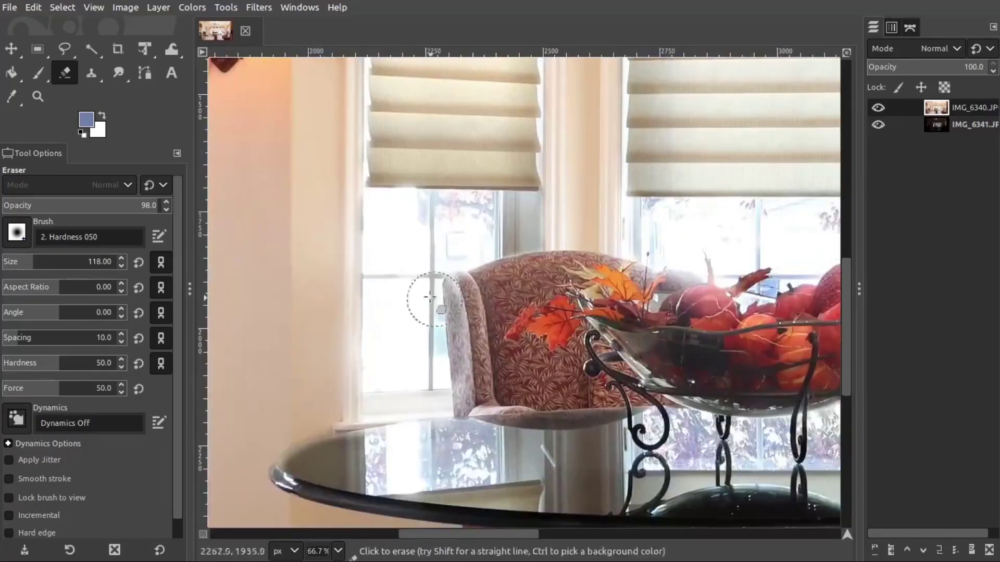
pyautogui.moveTo(399, 212)
pyautogui.mouseDown()
pyautogui.moveTo(430, 219)
pyautogui.moveTo(393, 212)
pyautogui.moveTo(395, 326)
pyautogui.moveTo(390, 267)
pyautogui.moveTo(384, 345)
pyautogui.moveTo(398, 375)
pyautogui.moveTo(424, 364)
pyautogui.moveTo(395, 365)
pyautogui.moveTo(393, 404)
pyautogui.moveTo(431, 409)
pyautogui.moveTo(407, 335)
pyautogui.moveTo(407, 241)
pyautogui.moveTo(469, 216)
pyautogui.moveTo(474, 245)
pyautogui.moveTo(415, 286)
pyautogui.moveTo(413, 358)
pyautogui.mouseUp()
pyautogui.click(878, 124)
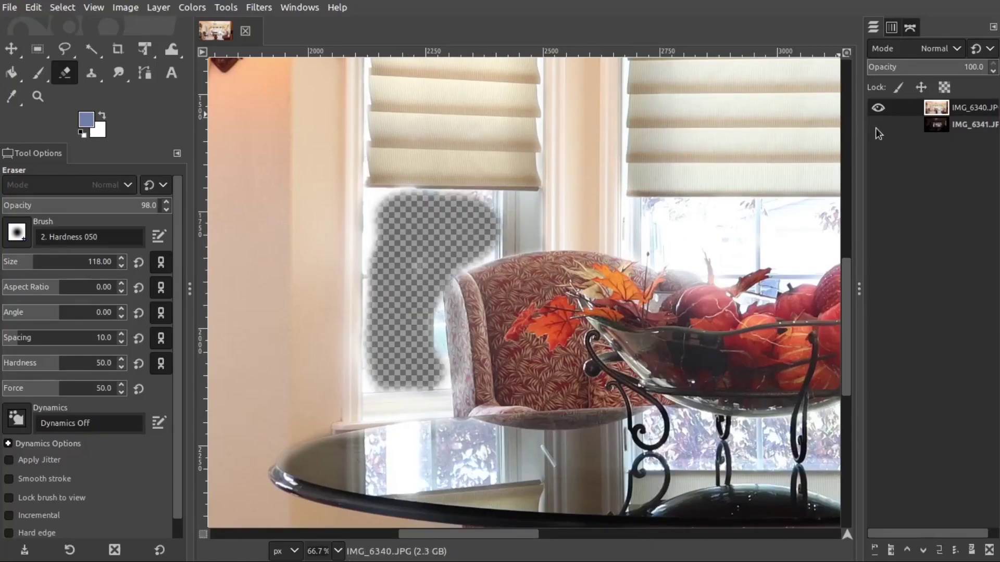
pyautogui.moveTo(406, 215)
pyautogui.mouseDown()
pyautogui.moveTo(389, 268)
pyautogui.moveTo(387, 214)
pyautogui.moveTo(455, 219)
pyautogui.moveTo(474, 238)
pyautogui.moveTo(453, 233)
pyautogui.moveTo(431, 272)
pyautogui.moveTo(428, 339)
pyautogui.mouseUp()
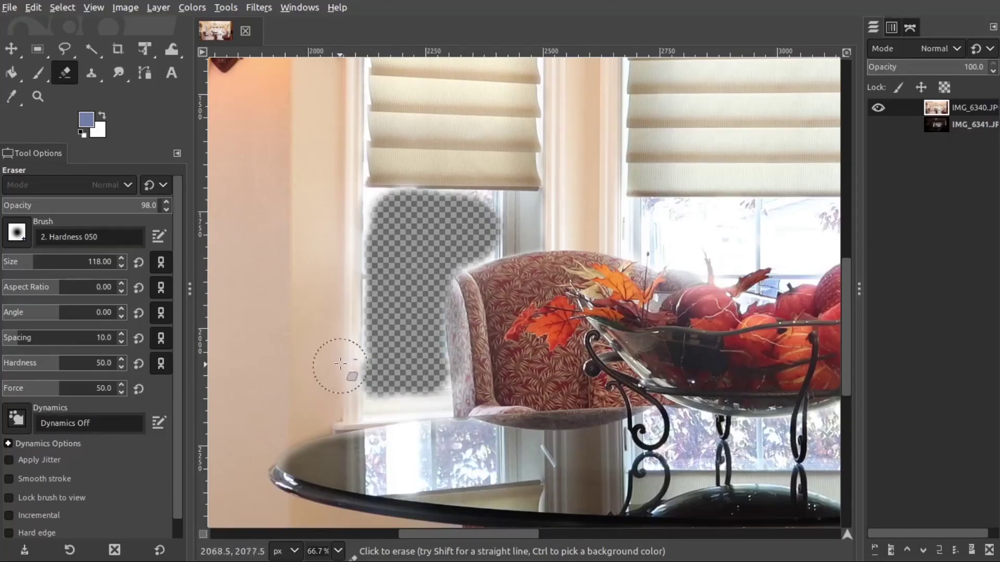
# Erase the overexposed centre window view behind the fruit bowl and hanging lamp from the IMG_6340 layer at brush size 118
pyautogui.hscroll(5, 480, 257)
pyautogui.scroll(1, 480, 257)
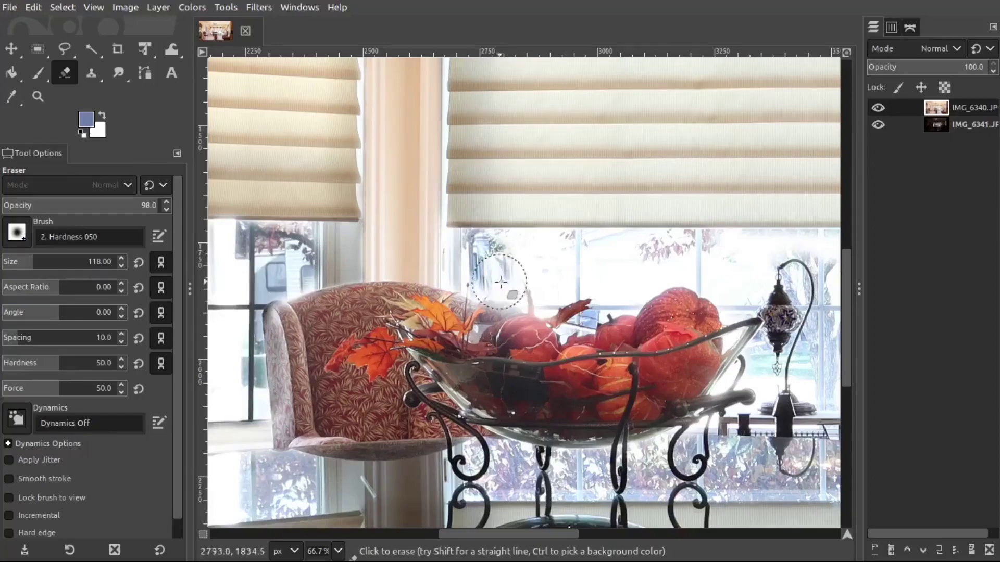
pyautogui.moveTo(500, 282)
pyautogui.mouseDown()
pyautogui.moveTo(487, 284)
pyautogui.moveTo(573, 276)
pyautogui.moveTo(560, 292)
pyautogui.moveTo(635, 281)
pyautogui.moveTo(562, 294)
pyautogui.moveTo(663, 305)
pyautogui.mouseUp()
pyautogui.hscroll(4, 563, 294)
pyautogui.scroll(2, 563, 294)
pyautogui.hscroll(3, 663, 305)
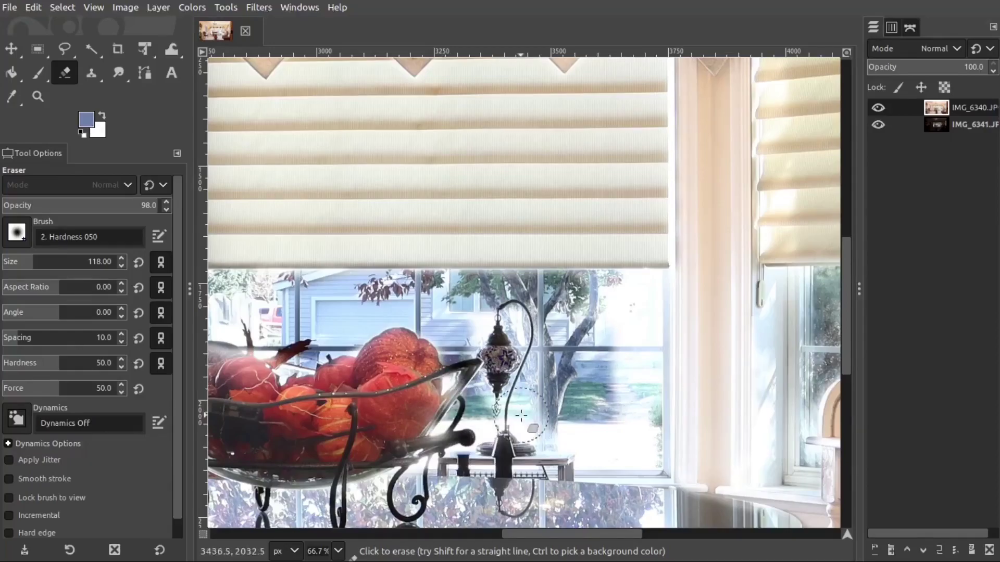
# Refine the erasure along the armchair's edge at brush size 23, and erase the window pane beside the white desk at size 179
pyautogui.hscroll(-5, 397, 387)
pyautogui.scroll(3, 398, 387)
pyautogui.scroll(-4, 396, 364)
pyautogui.scroll(5, 436, 263)
pyautogui.scroll(-2, 437, 263)
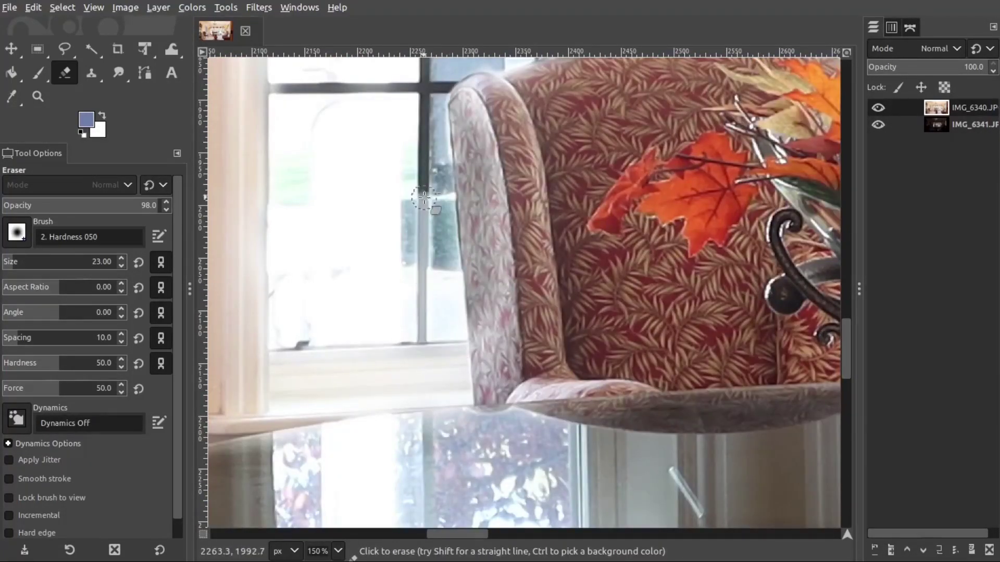
pyautogui.hscroll(4, 537, 330)
pyautogui.scroll(-2, 537, 331)
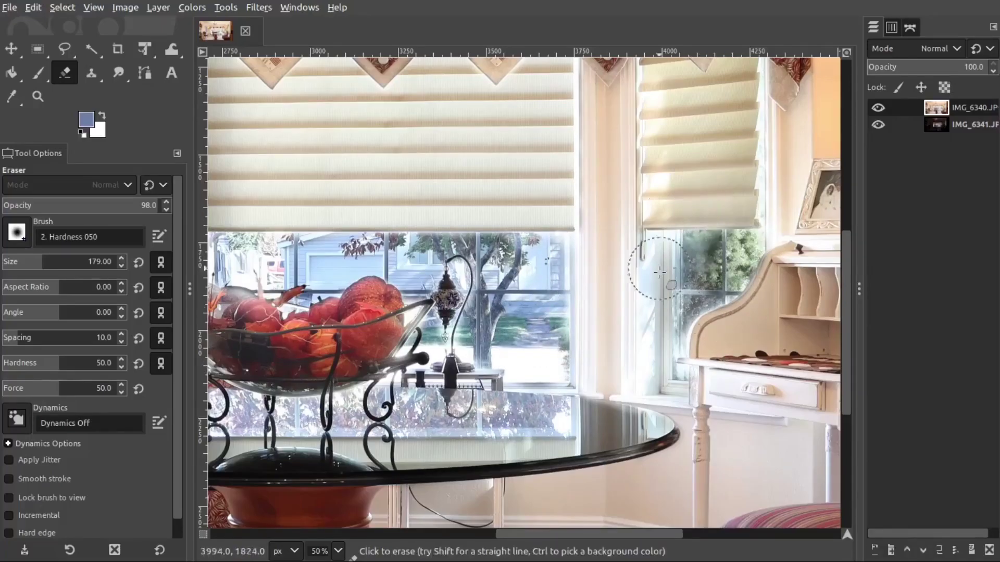
# Erase the bright areas around the hanging lamp at brush sizes 46 and 11, toggling the IMG_6341 layer's visibility to check the result
pyautogui.scroll(-2, 538, 331)
pyautogui.scroll(5, 549, 266)
pyautogui.scroll(4, 469, 223)
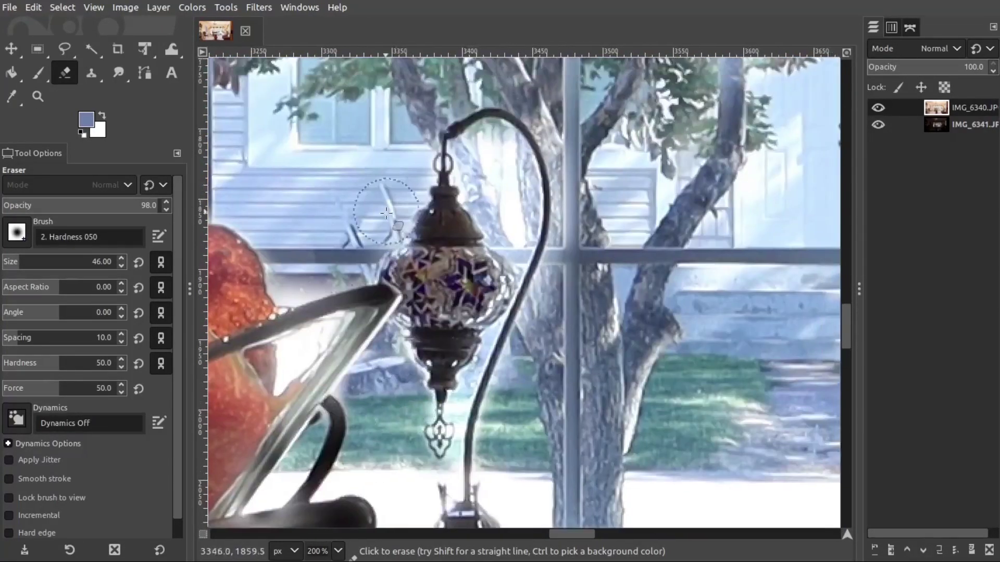
pyautogui.hscroll(2, 469, 223)
pyautogui.scroll(-3, 470, 223)
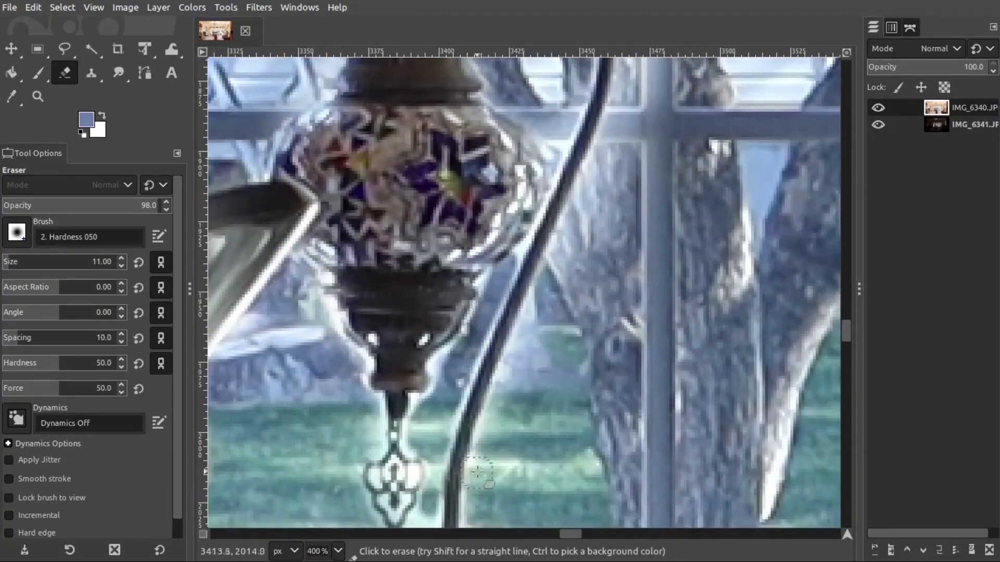
pyautogui.scroll(-7, 469, 223)
pyautogui.click(878, 125)
pyautogui.click(878, 125)
pyautogui.scroll(-2, 625, 412)
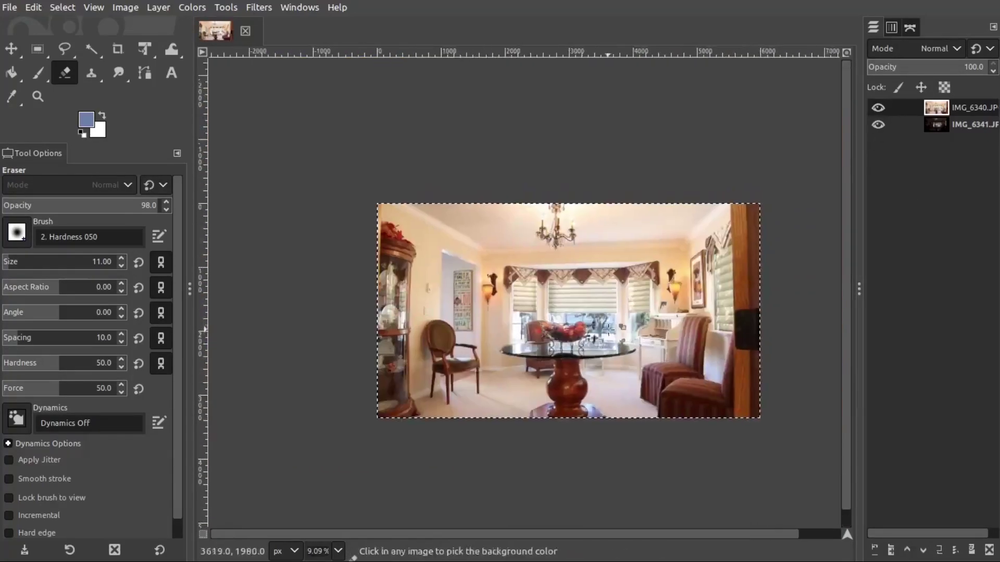
# Outline the centre window's crossbars behind the hanging lamp with the Paths tool and convert the path to a selection
pyautogui.scroll(6, 664, 355)
pyautogui.click(146, 78)
pyautogui.scroll(4, 573, 256)
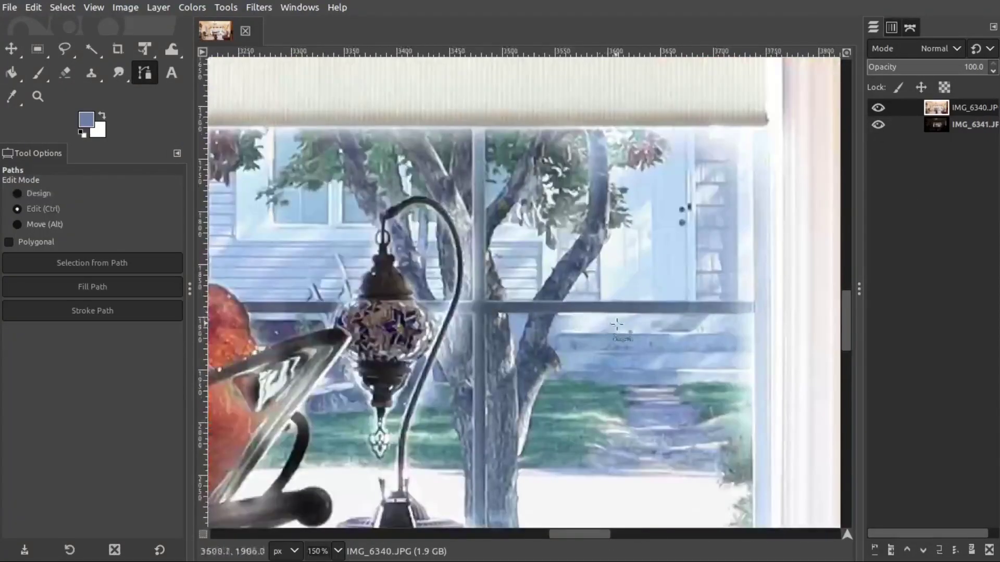
pyautogui.scroll(2, 573, 256)
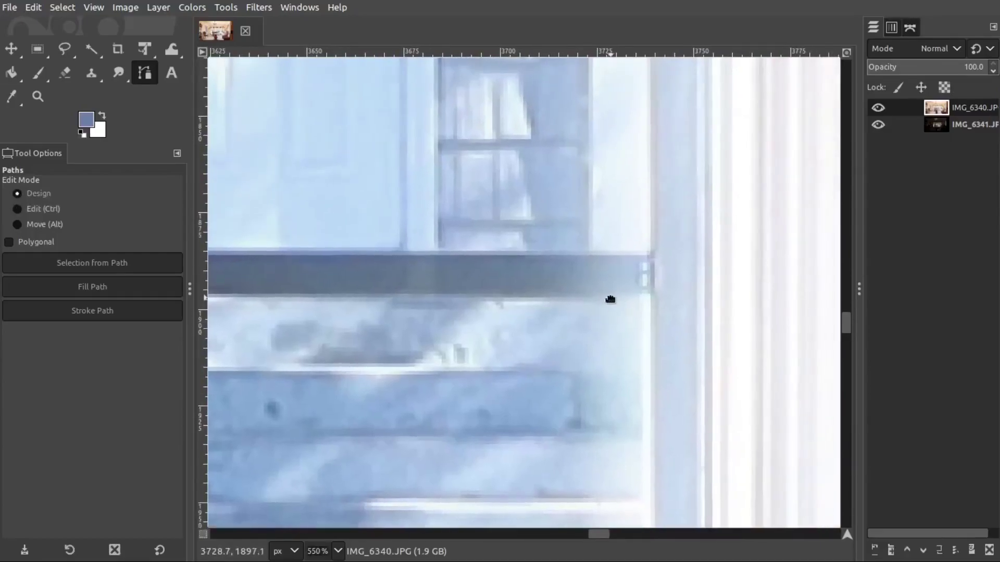
pyautogui.click(650, 252)
pyautogui.hscroll(-5, 596, 295)
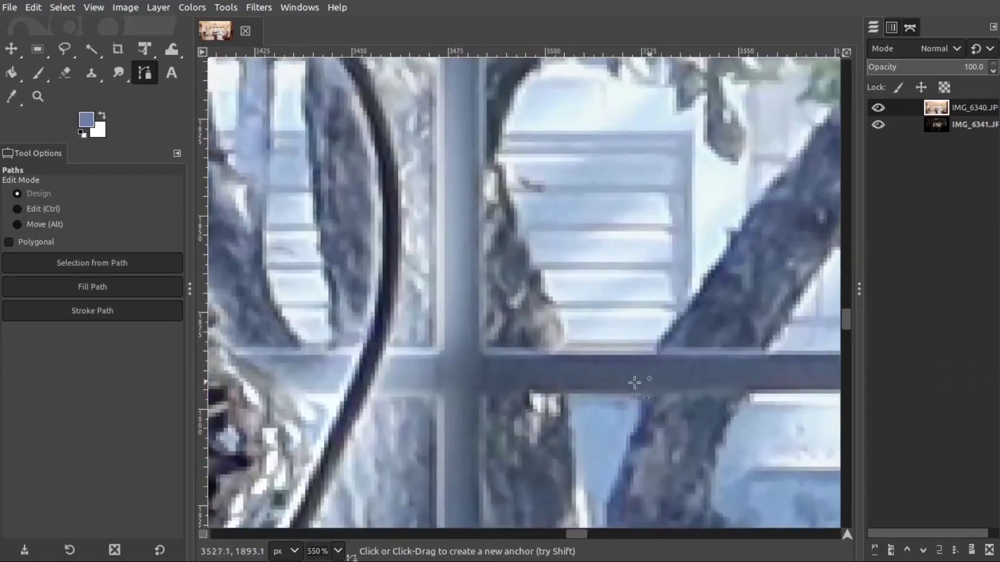
pyautogui.hscroll(5, 503, 352)
pyautogui.click(660, 333)
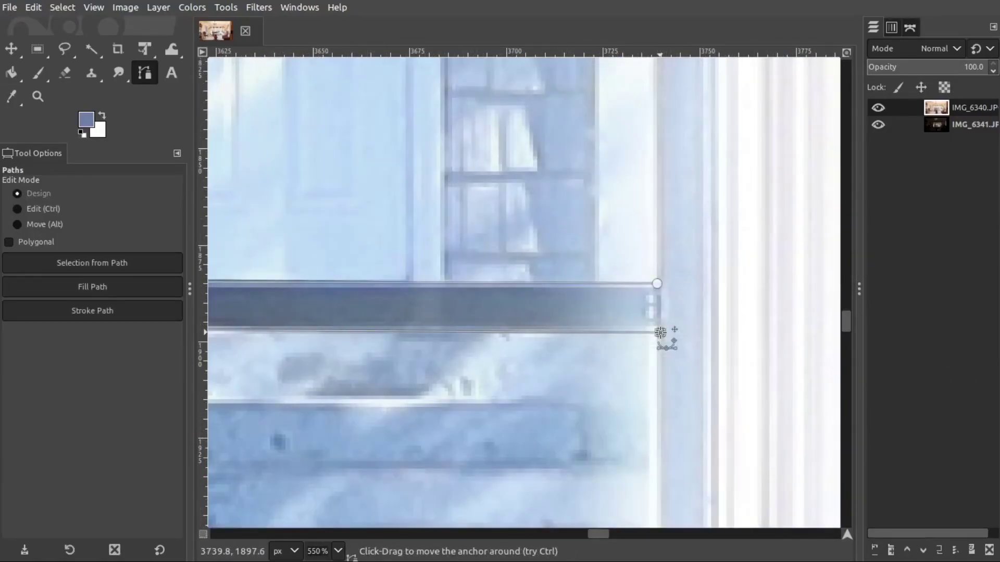
pyautogui.scroll(-4, 592, 350)
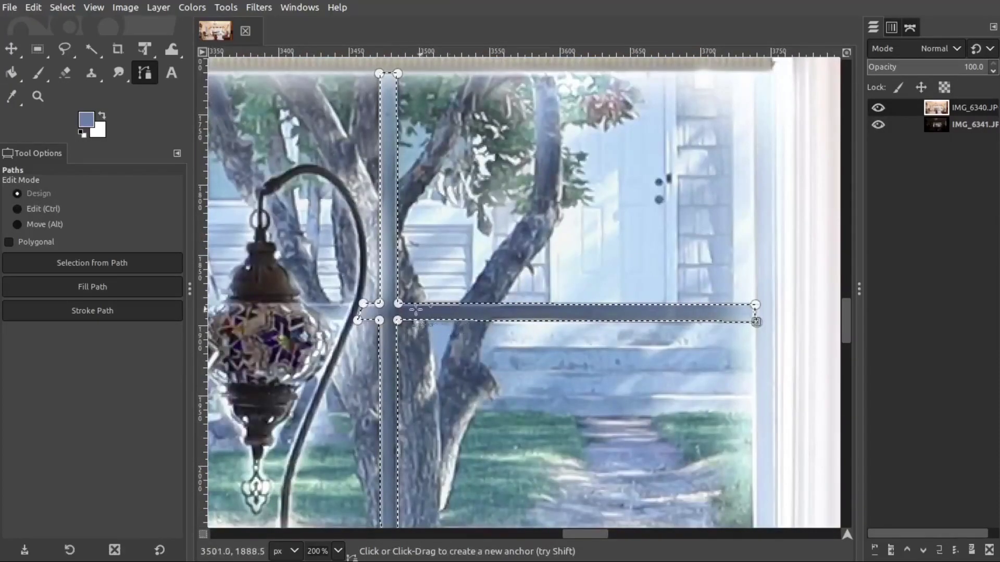
# Bring back the bright tone of the selected window crossbars with the Eraser at size 30
pyautogui.click(65, 73)
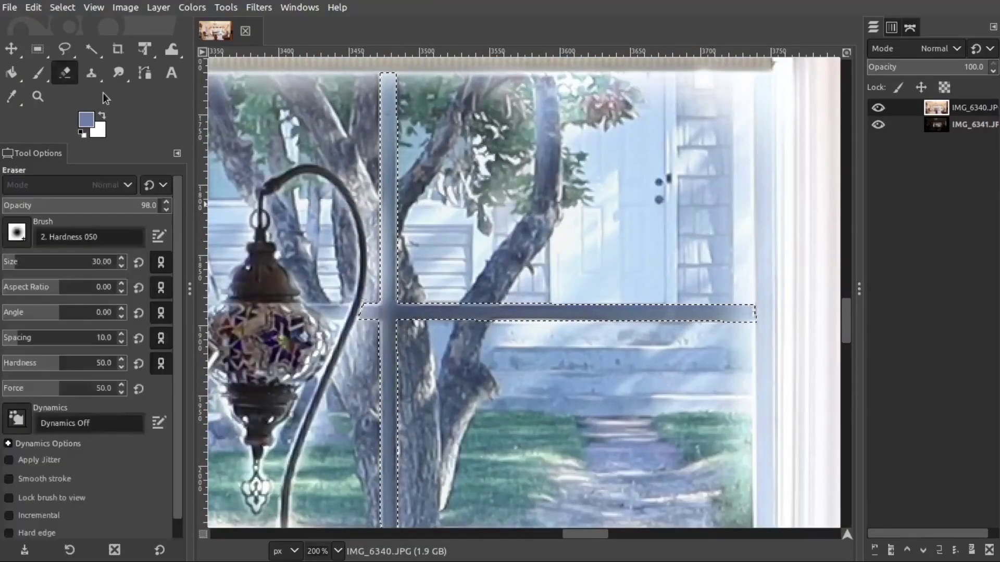
pyautogui.scroll(-3, 509, 284)
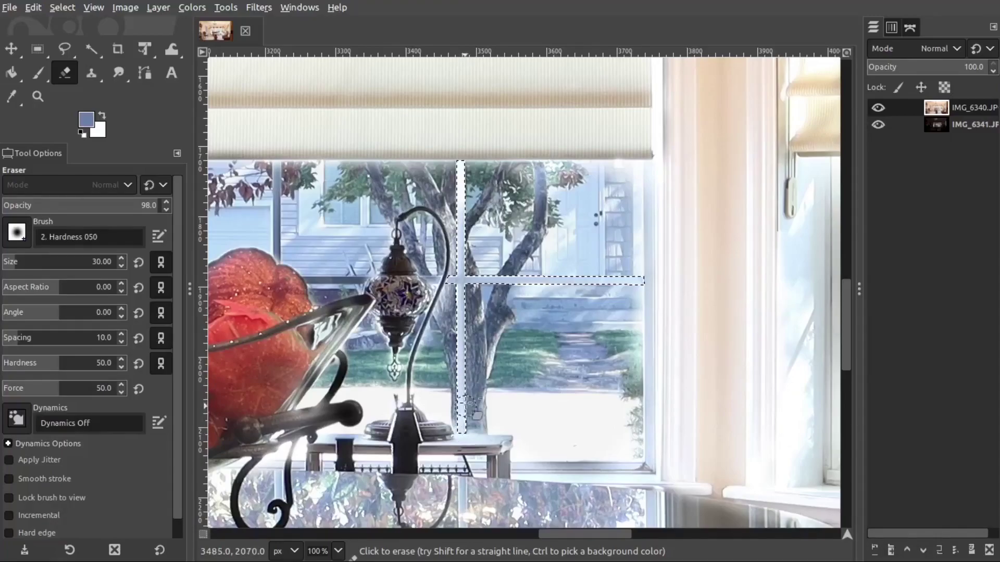
pyautogui.scroll(6, 594, 287)
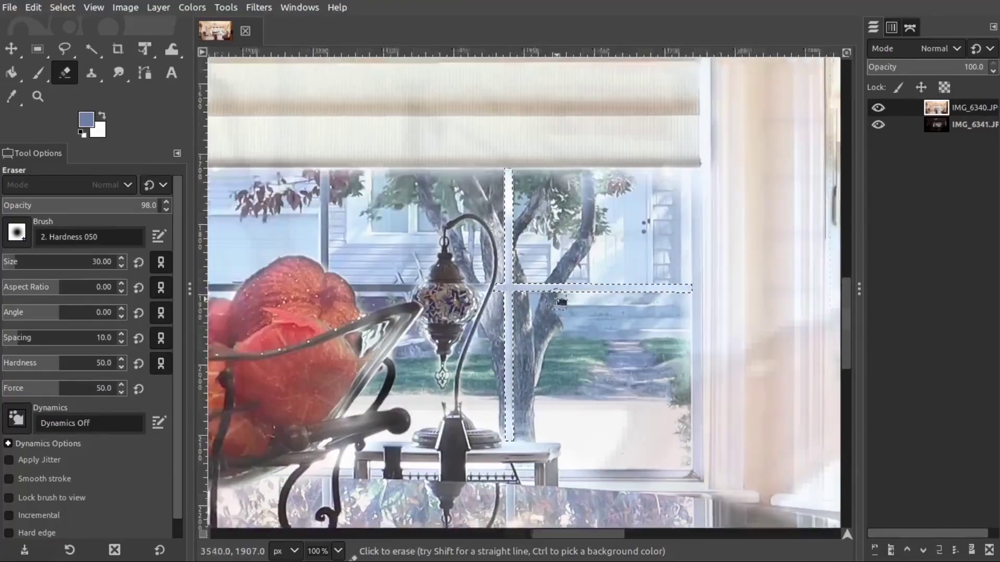
# Resize the eraser and clear the remaining overexposed areas of the bay windows on the IMG_6340 layer
pyautogui.press('[')
pyautogui.press('[')
pyautogui.press('[')
pyautogui.press('[')
pyautogui.press('[')
pyautogui.press('[')
pyautogui.press('[')
pyautogui.press('[')
pyautogui.press('[')
pyautogui.press('[')
pyautogui.press('[')
pyautogui.press('[')
pyautogui.press('[')
pyautogui.press('[')
pyautogui.press('[')
pyautogui.press('[')
pyautogui.press('[')
pyautogui.press('[')
pyautogui.press('[')
pyautogui.press('[')
pyautogui.moveTo(616, 370)
pyautogui.mouseDown()
pyautogui.moveTo(556, 388)
pyautogui.moveTo(511, 383)
pyautogui.moveTo(567, 376)
pyautogui.moveTo(368, 380)
pyautogui.moveTo(419, 385)
pyautogui.mouseUp()
pyautogui.scroll(-12, 419, 384)
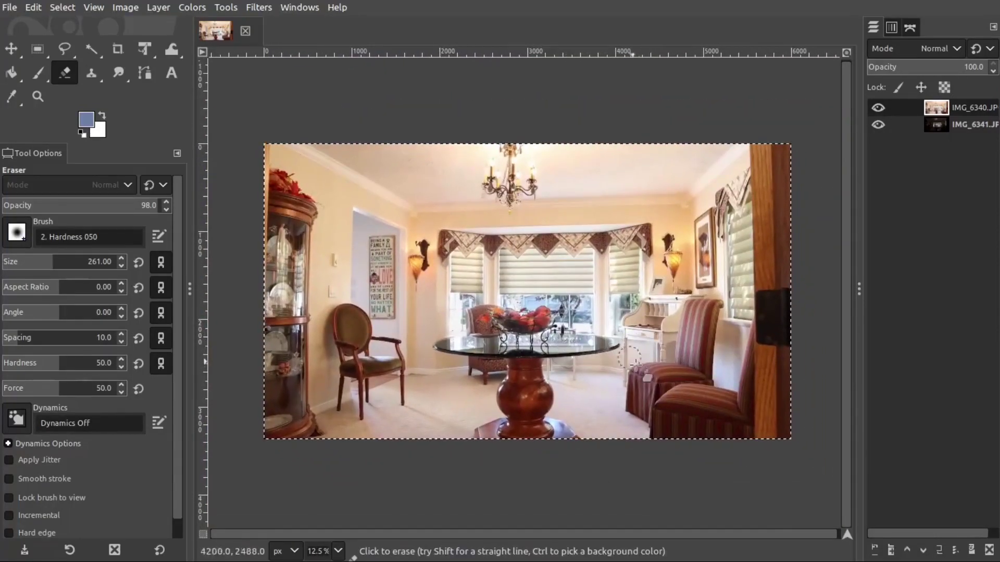
# Merge the IMG_6340 layer down into the IMG_6341 layer
pyautogui.rightClick(943, 114)
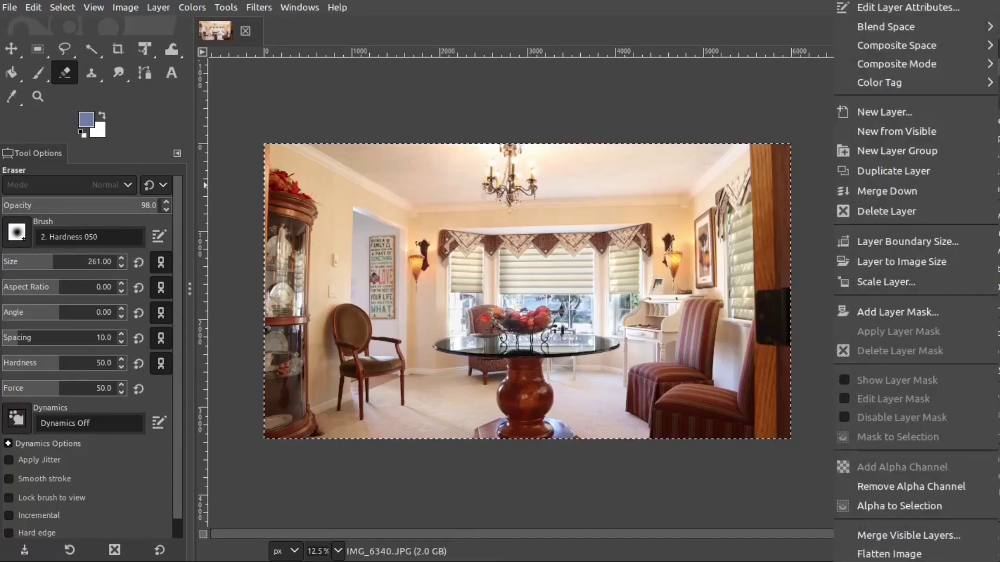
pyautogui.click(886, 192)
pyautogui.moveTo(676, 370); pyautogui.dragTo(688, 369)
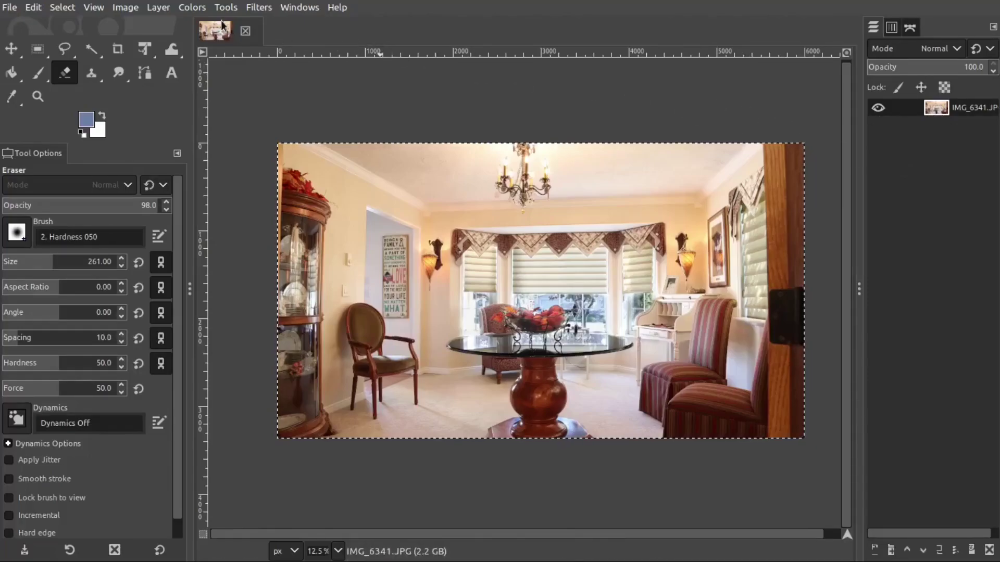
# Apply Shadows-Highlights to the merged photo with Shadows at 0 and Highlights at -37.20, using the split view to compare
pyautogui.click(192, 7)
pyautogui.click(245, 132)
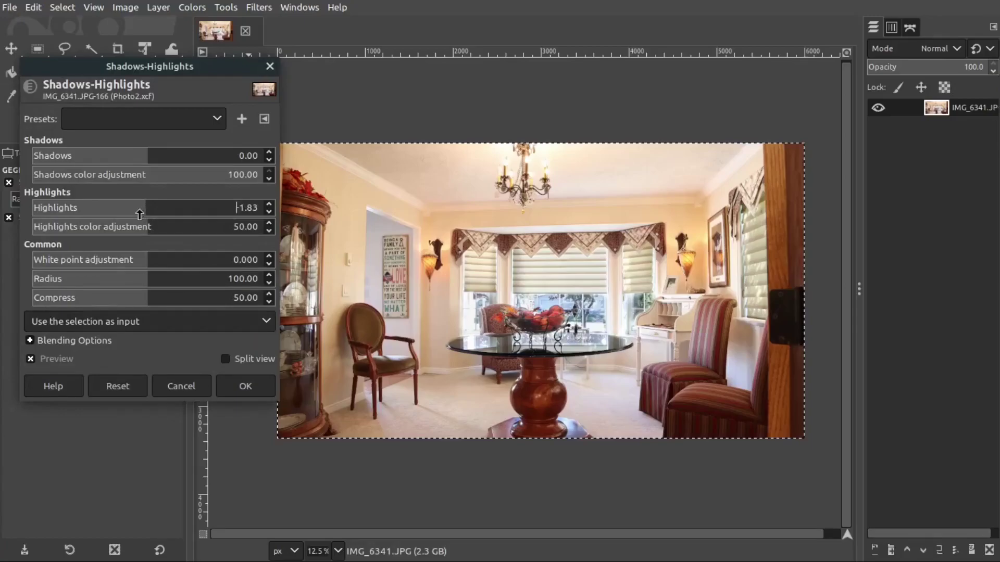
pyautogui.click(223, 358)
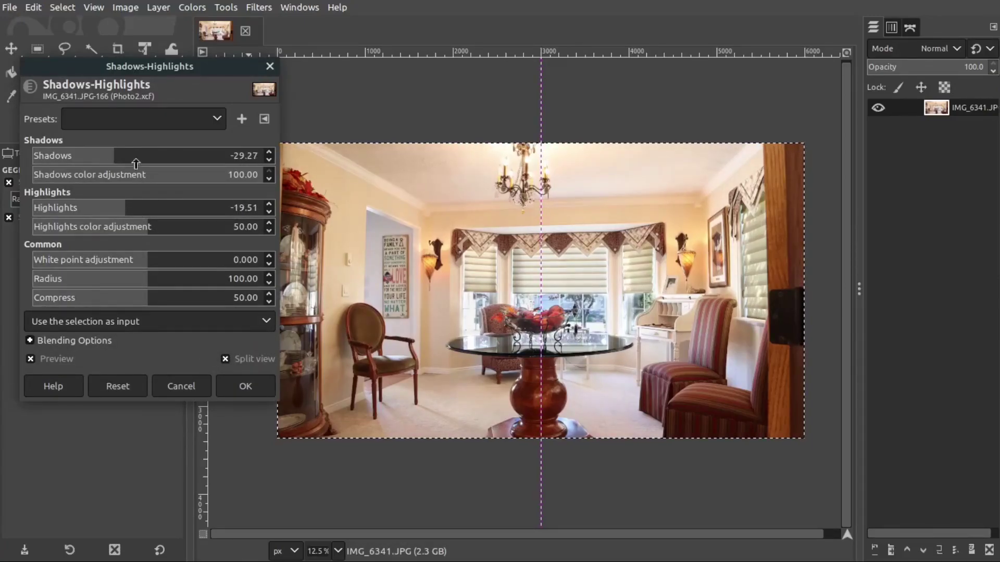
pyautogui.moveTo(114, 167); pyautogui.dragTo(249, 159)
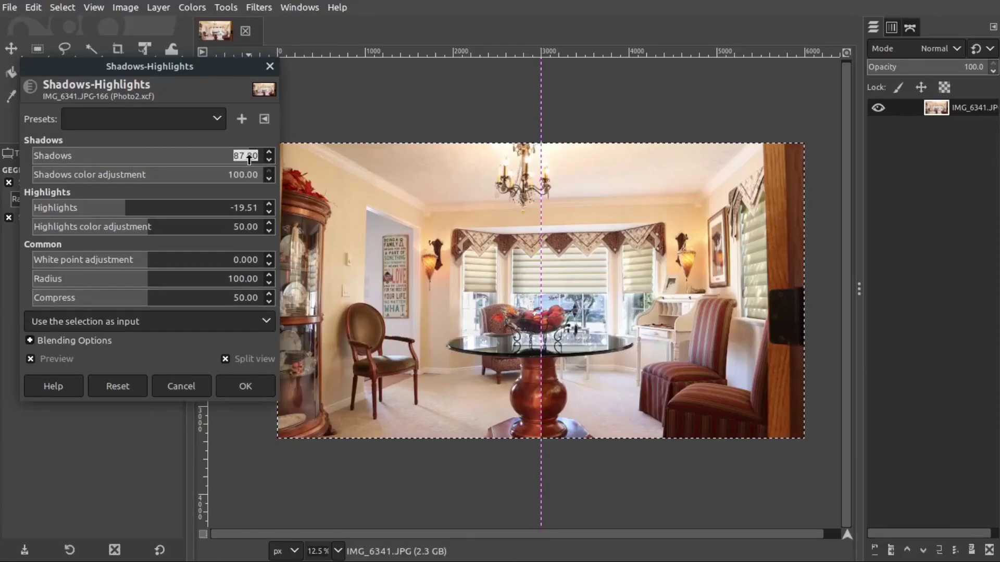
pyautogui.write('0')
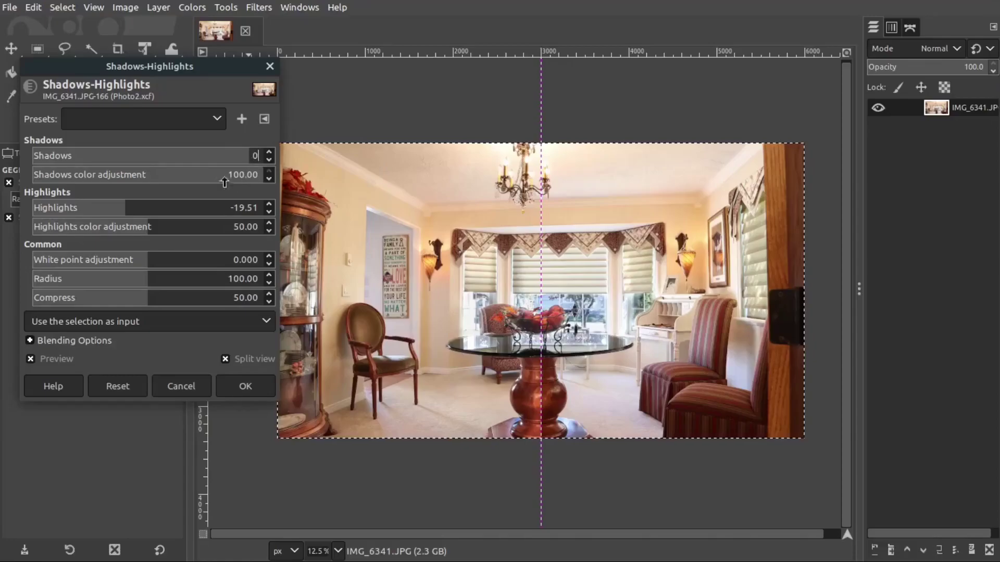
pyautogui.press('Return')
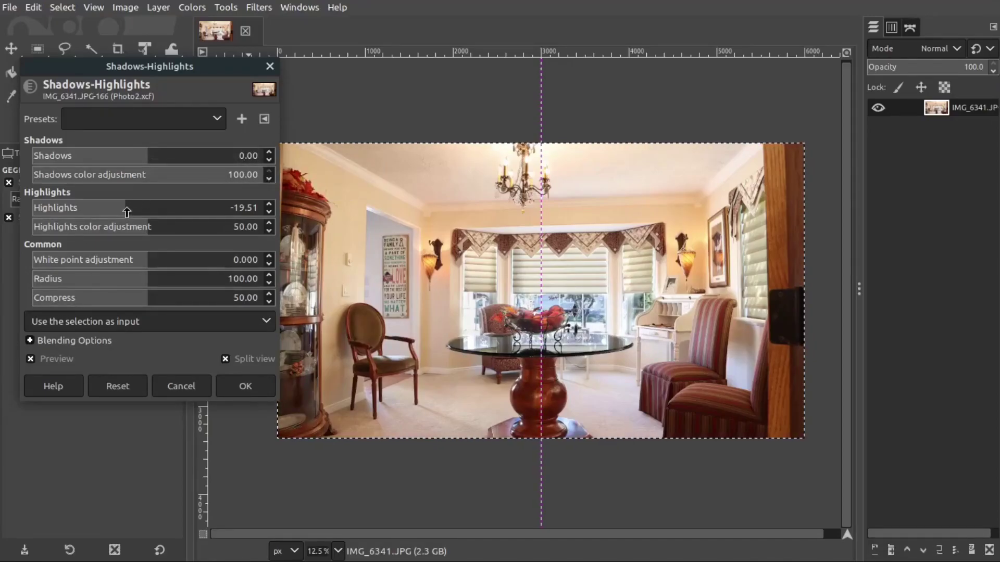
pyautogui.moveTo(104, 210); pyautogui.dragTo(95, 209)
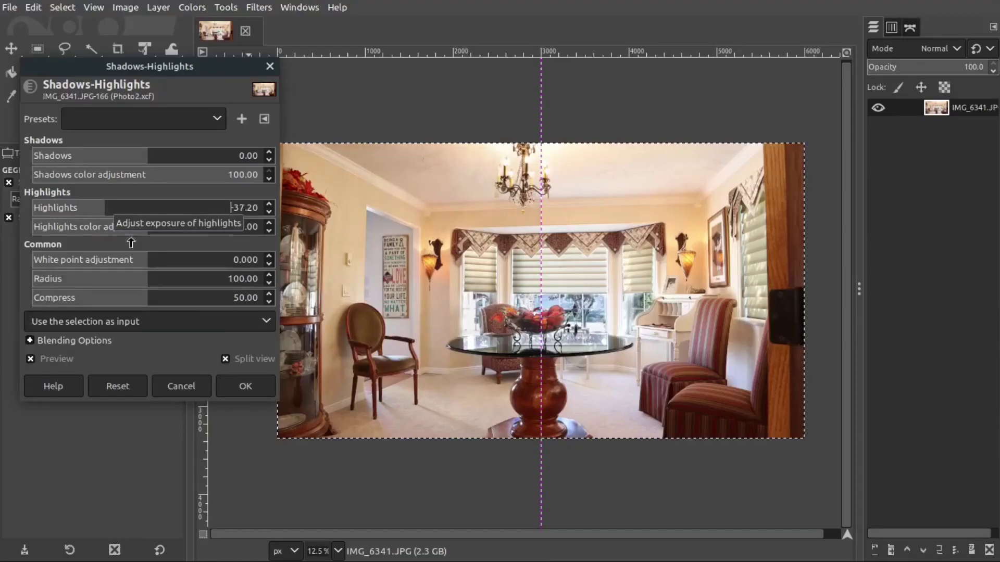
pyautogui.click(235, 382)
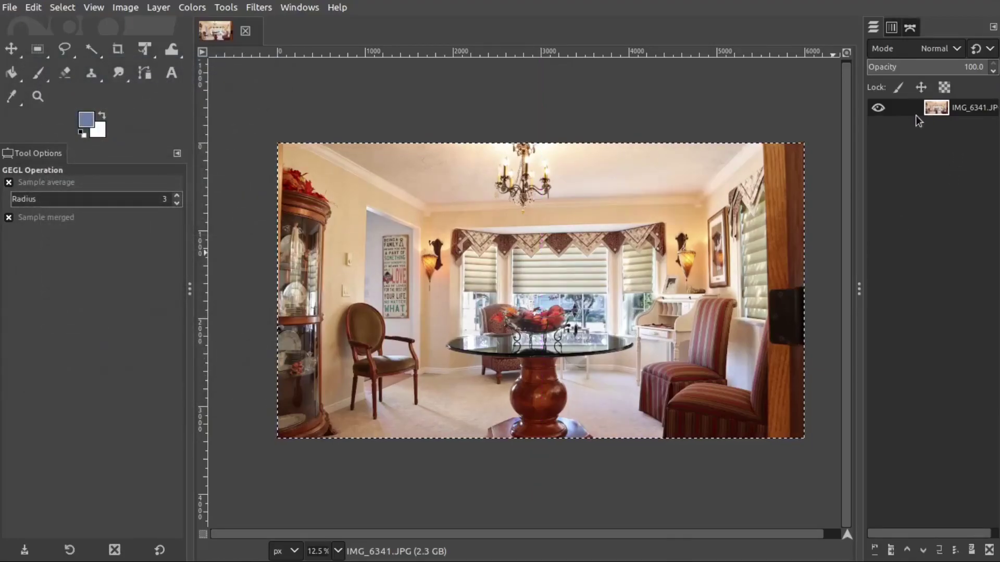
# Scale the image proportionally to a width of 1920 px
pyautogui.click(125, 7)
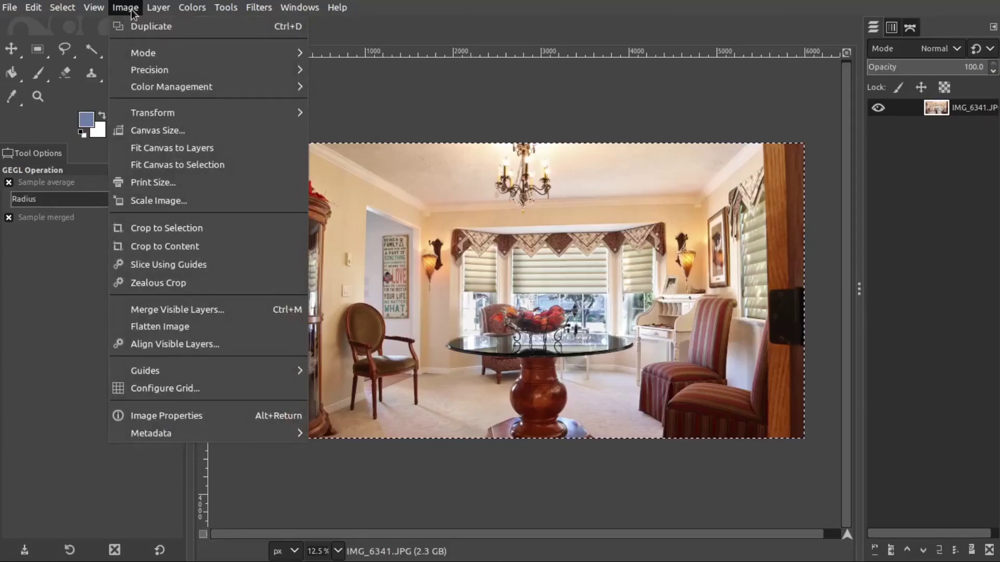
pyautogui.click(157, 200)
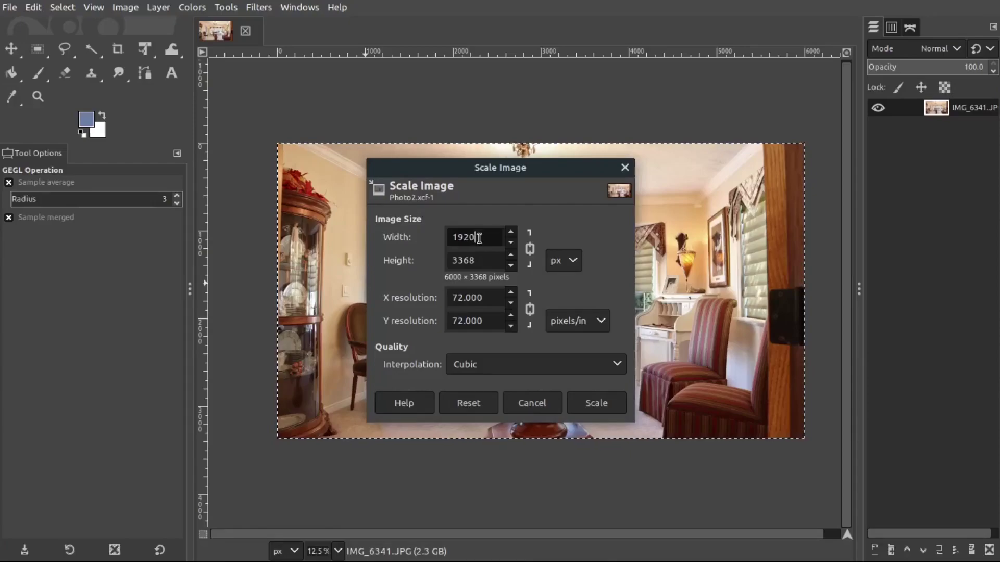
pyautogui.write('1920')
pyautogui.click(480, 260)
pyautogui.click(592, 404)
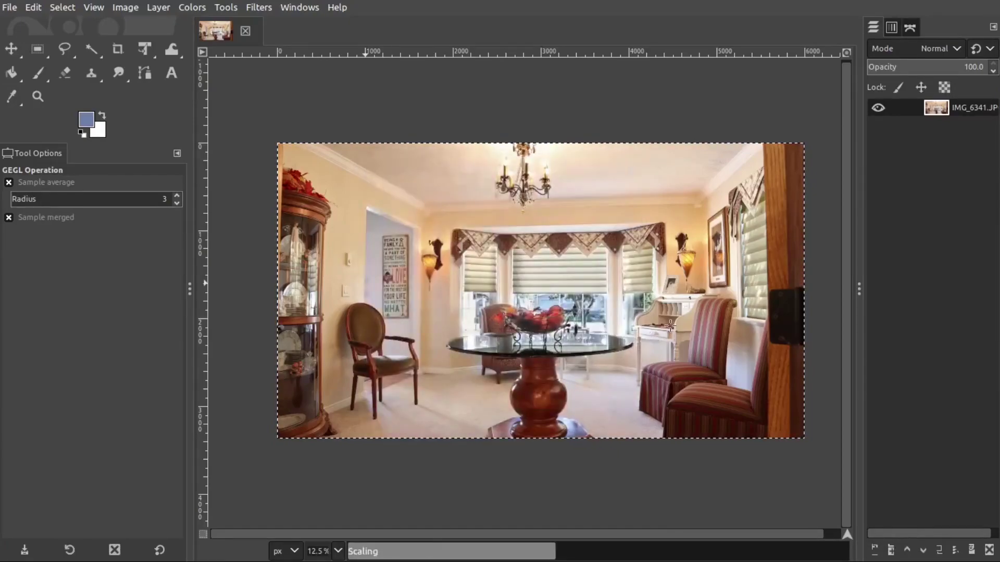